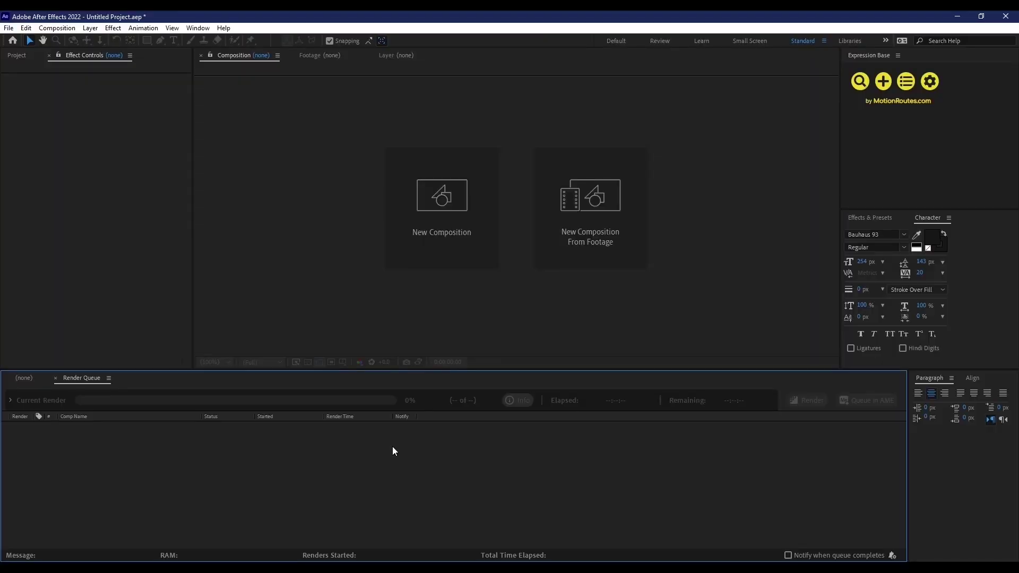
In Project Settings, set the Expressions Engine to JavaScript and confirm.
left_click(9, 28)
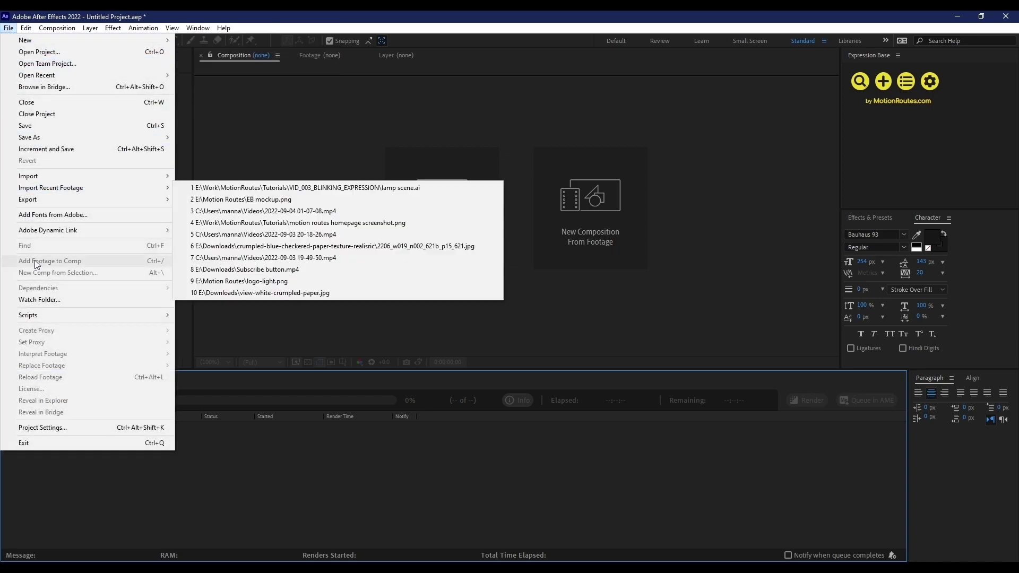
left_click(42, 428)
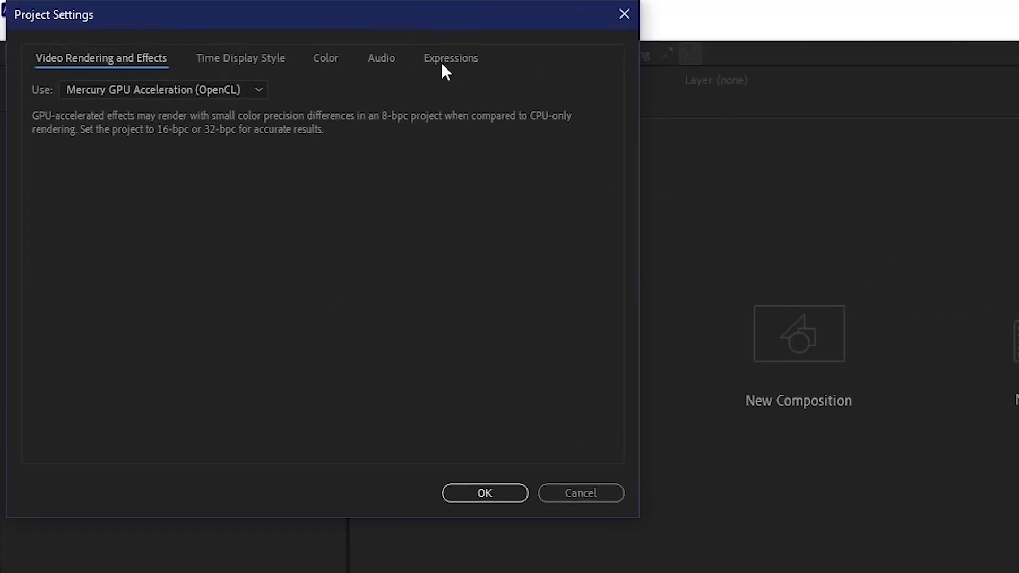
left_click(442, 62)
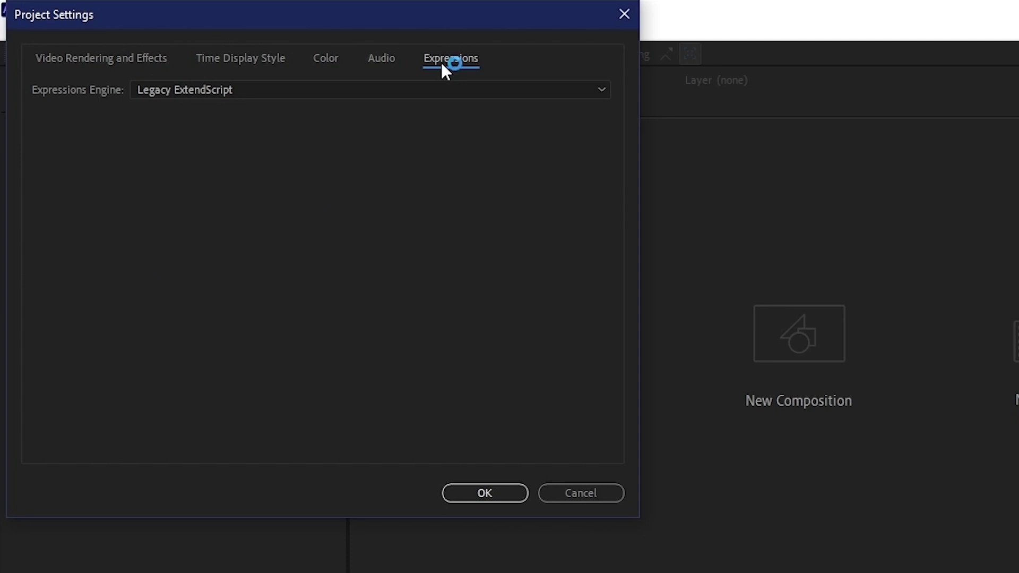
left_click(412, 91)
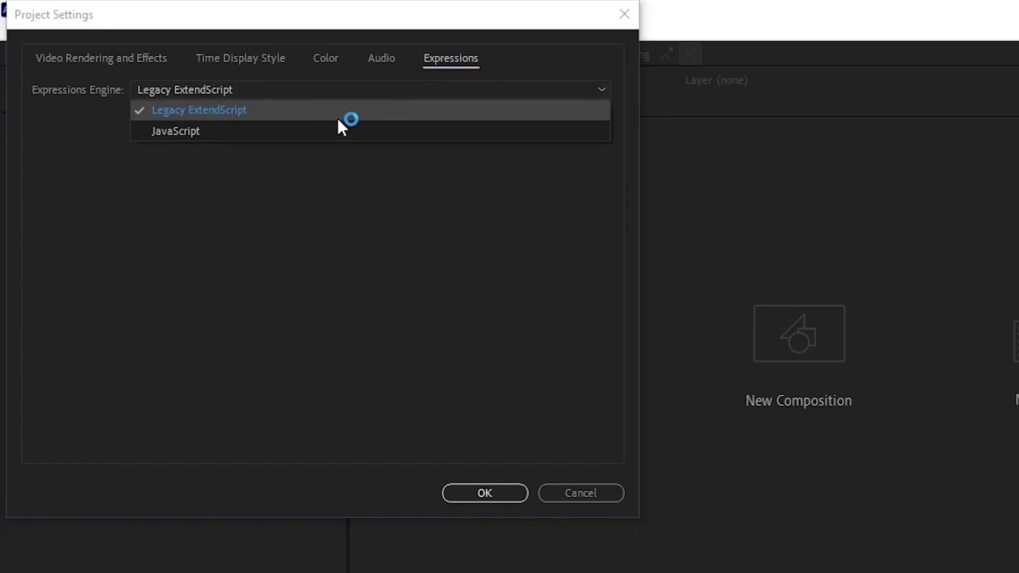
left_click(294, 131)
left_click(468, 499)
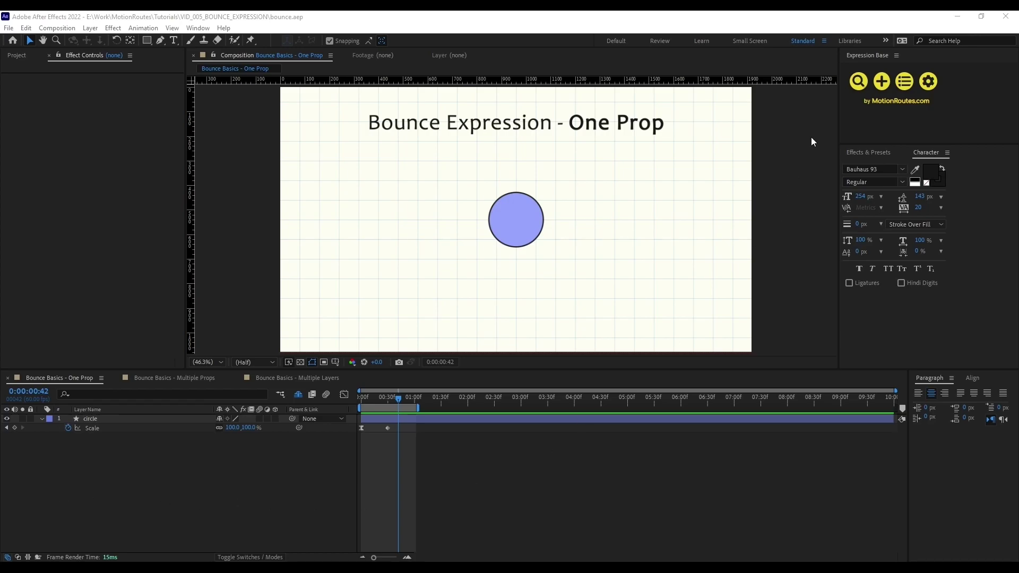
Search the public Expression Base library for 'bo' and save Bounce to the account.
left_click(902, 81)
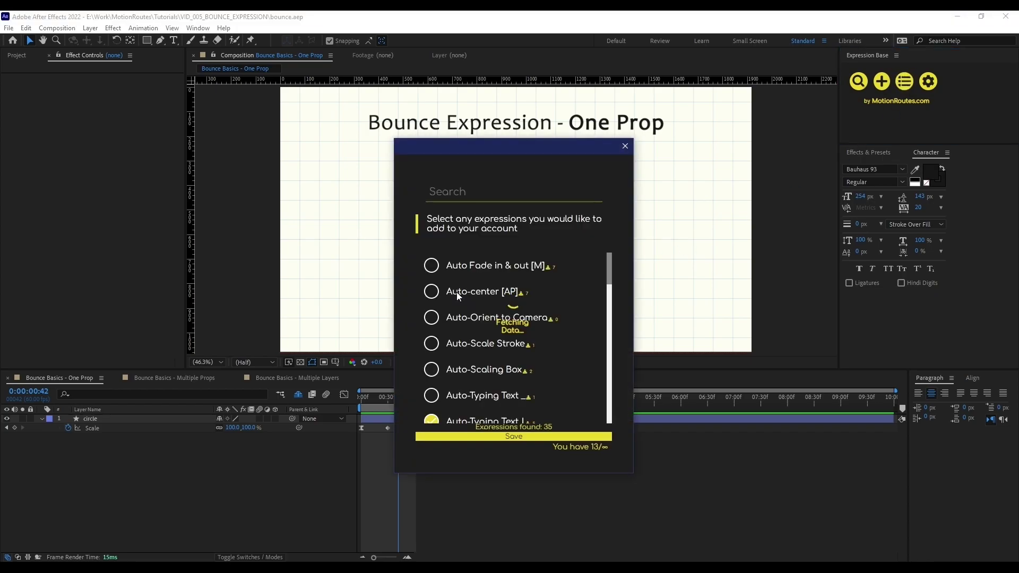
left_click(489, 190)
type("bo")
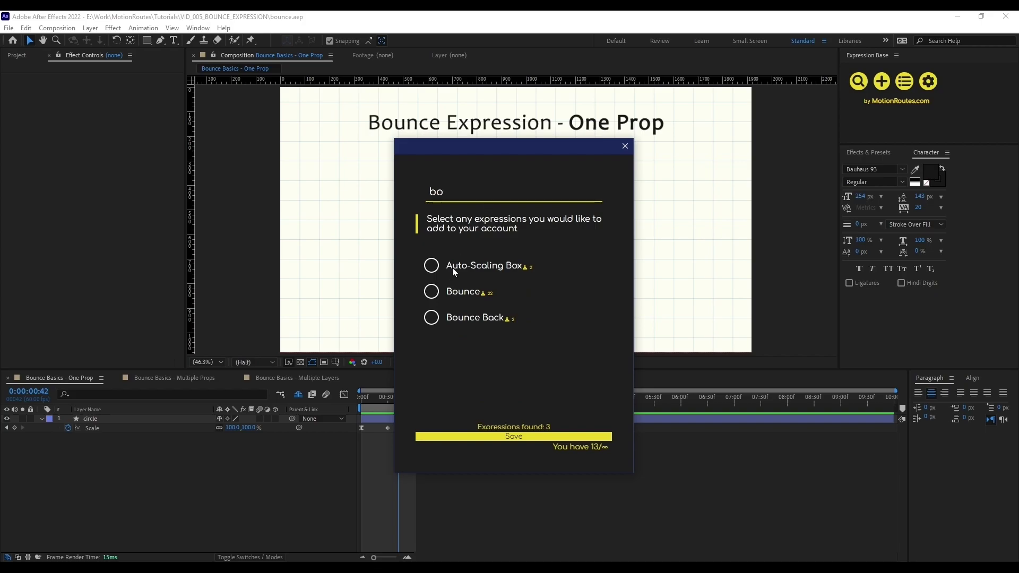
left_click(453, 290)
left_click(491, 436)
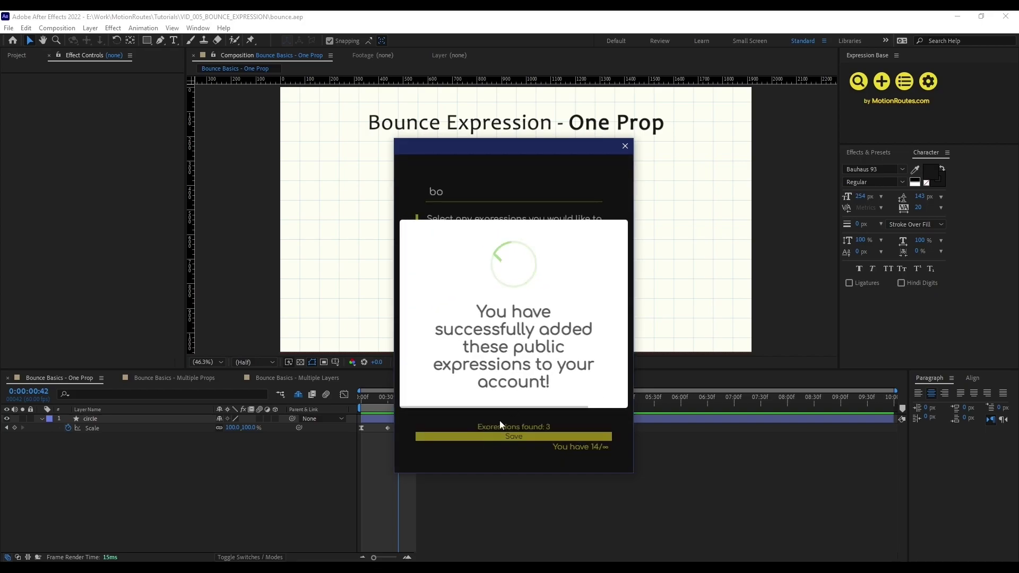
left_click(624, 147)
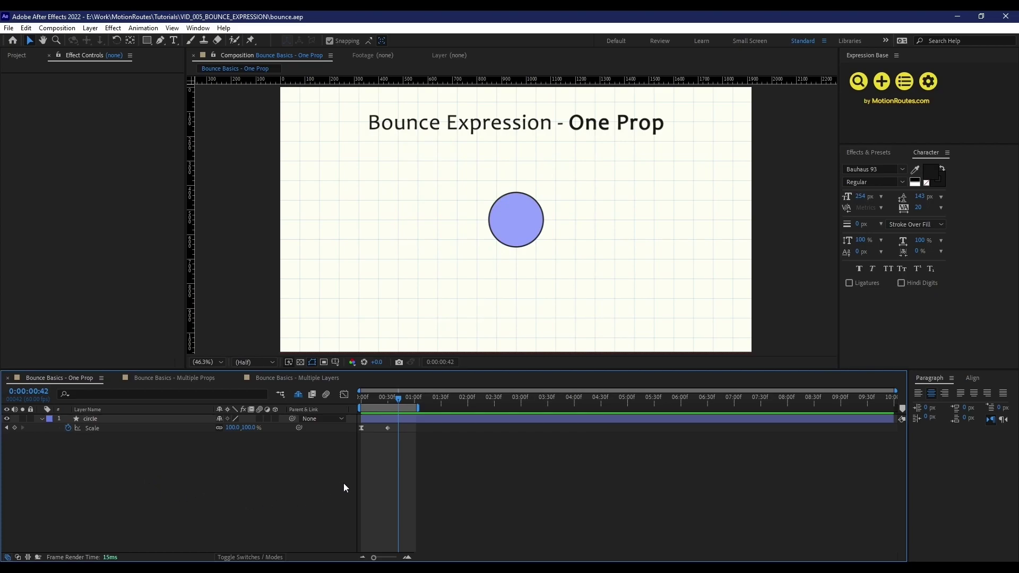
At frame 22, apply Bounce to the circle's Scale using Single Layer Control.
key("space")
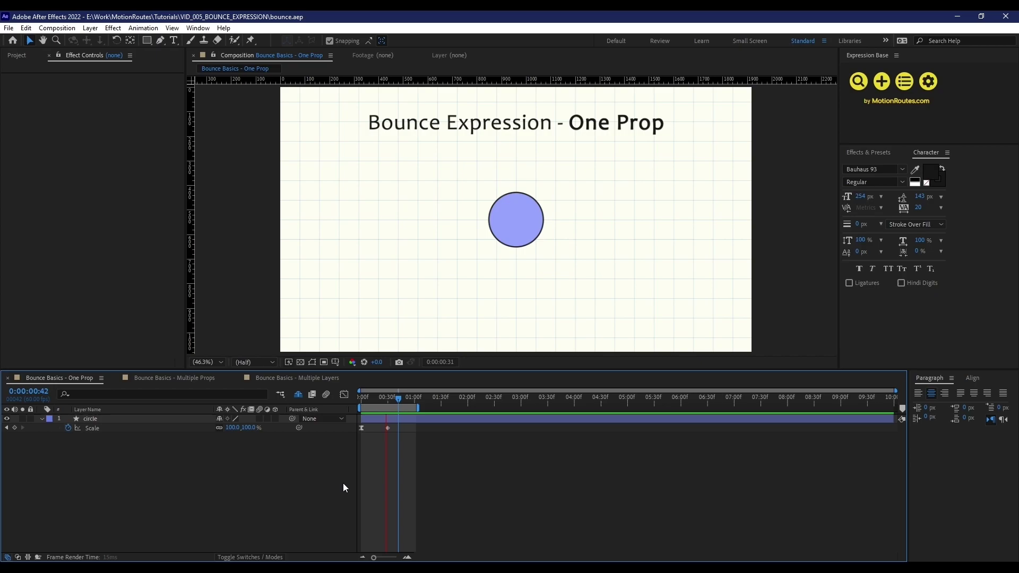
left_click(381, 397)
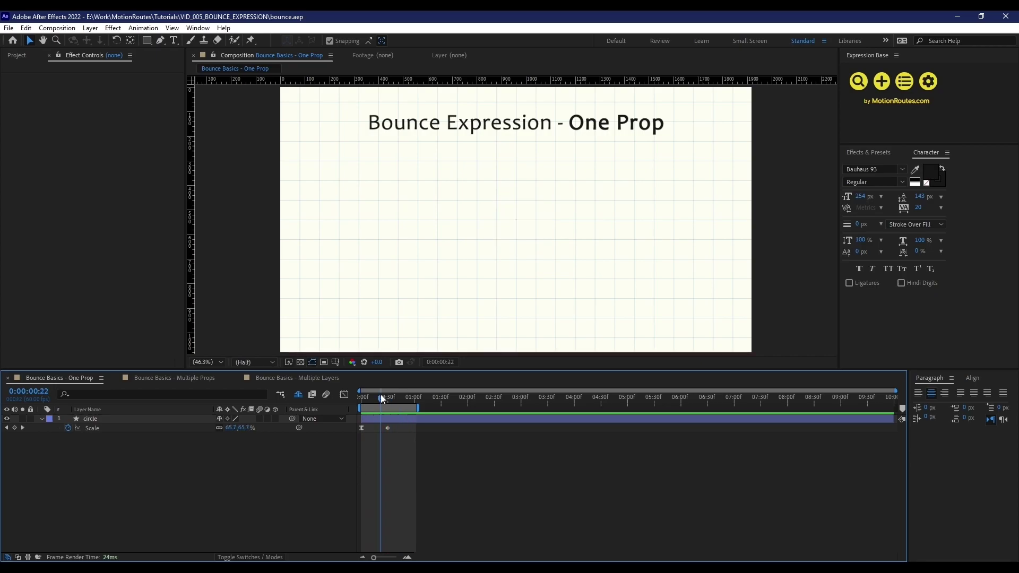
left_click(95, 427)
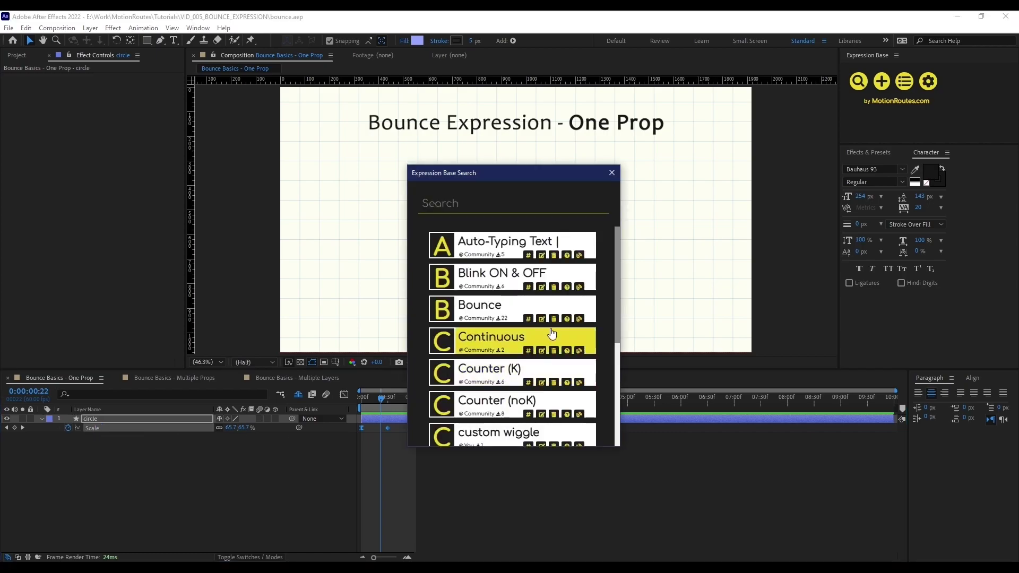
left_click(523, 308)
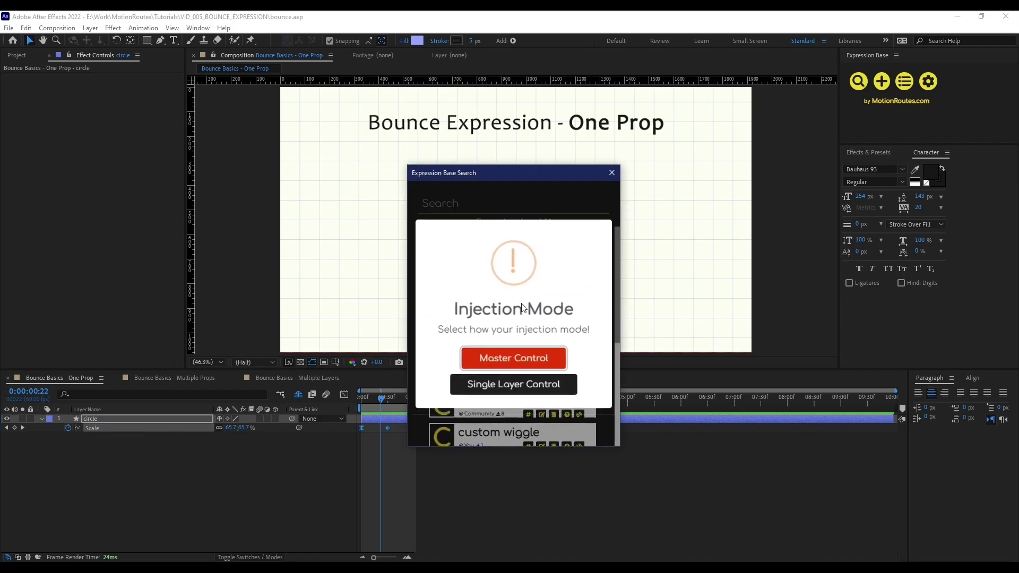
left_click(501, 384)
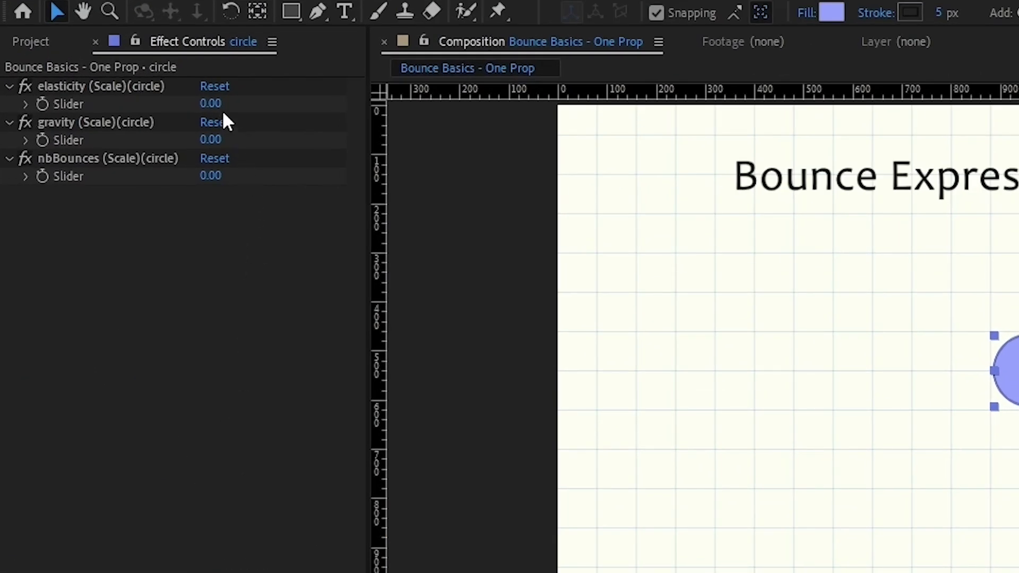
Set the circle's bounce sliders to elasticity 0.70, gravity 300 and nbBounces 2.
left_click(215, 105)
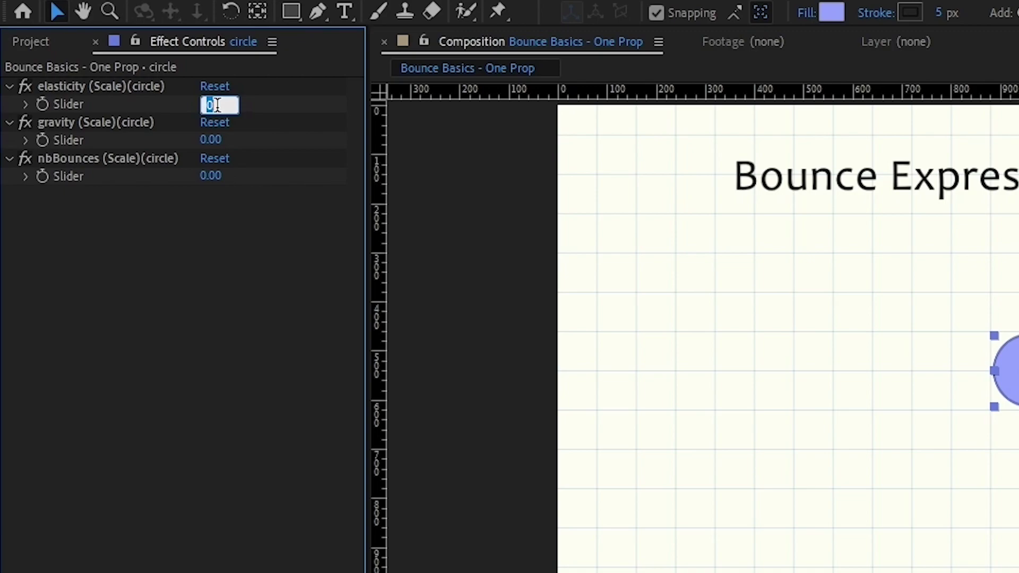
key("Return")
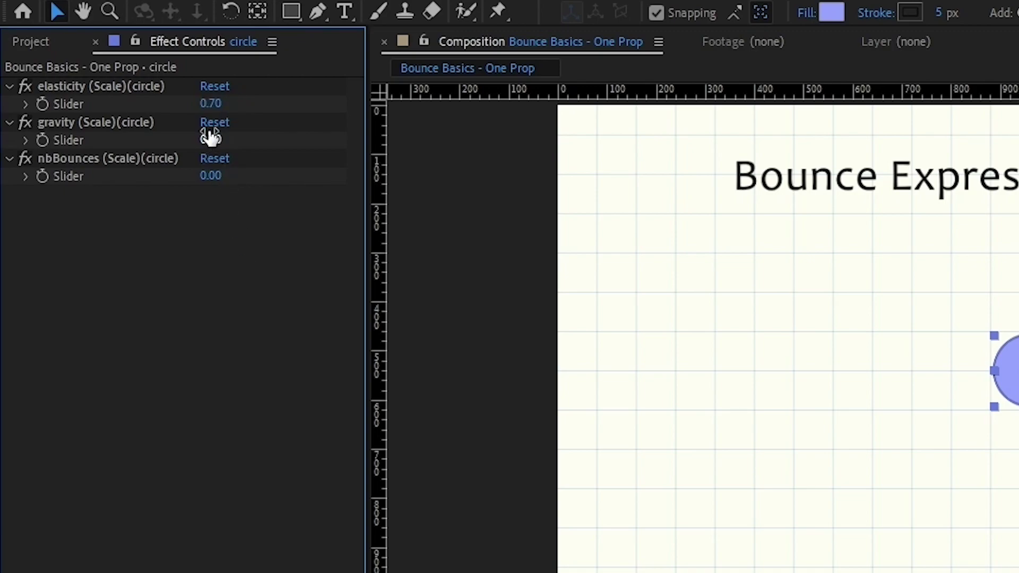
left_click(209, 131)
type("300")
key("Return")
left_click(207, 175)
type("2")
key("Return")
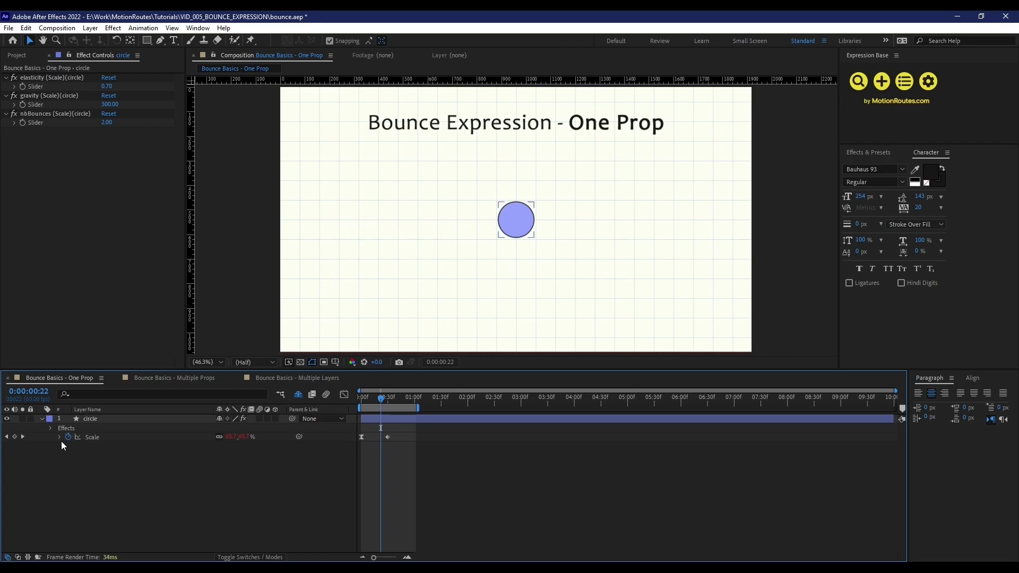
Graph Scale's post-expression curve, extend the work area to about 3 seconds, and preview.
left_click(59, 439)
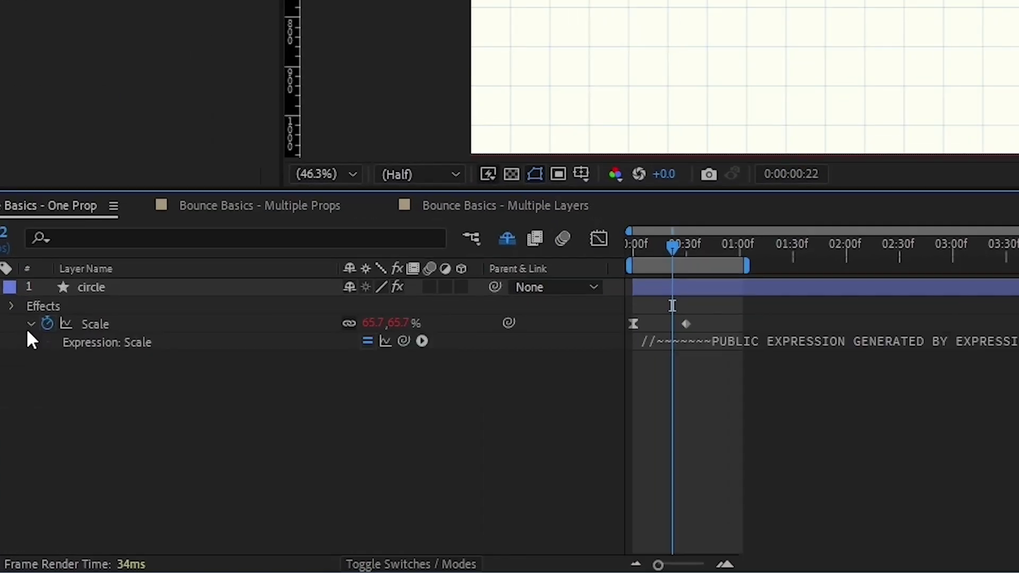
left_click(386, 342)
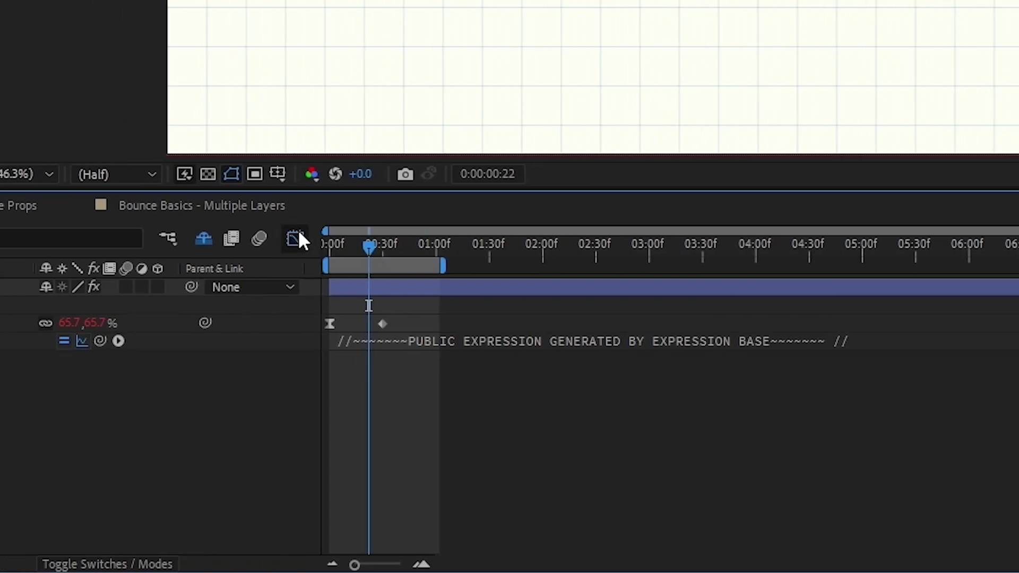
left_click(388, 238)
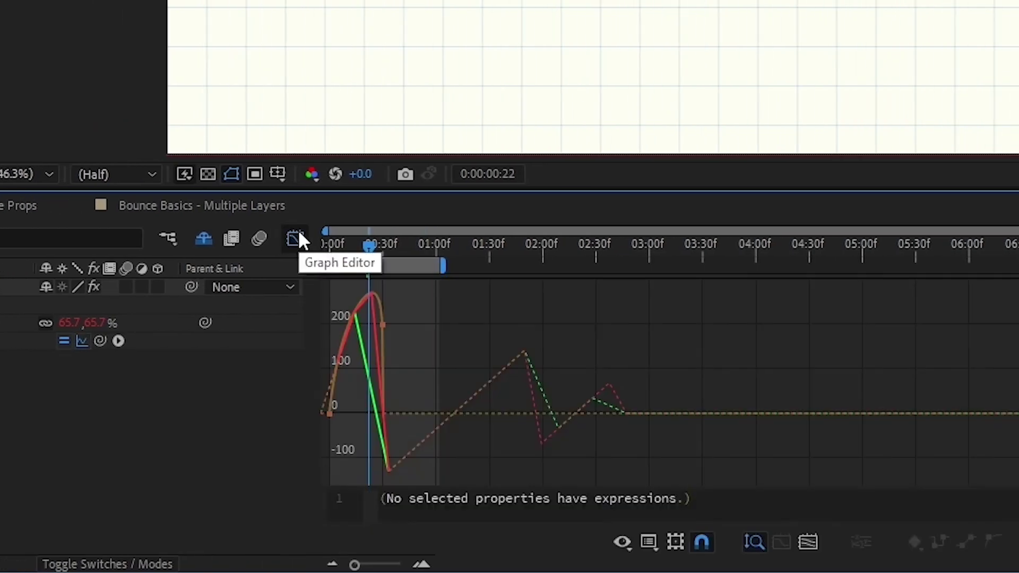
left_click(79, 341)
left_click(80, 340)
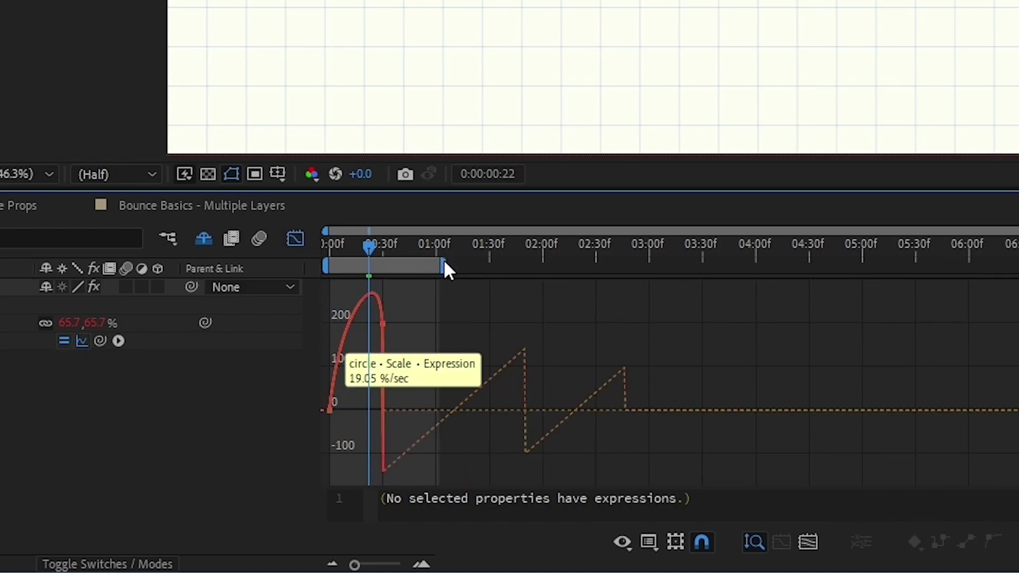
left_click_drag(443, 263, 667, 265)
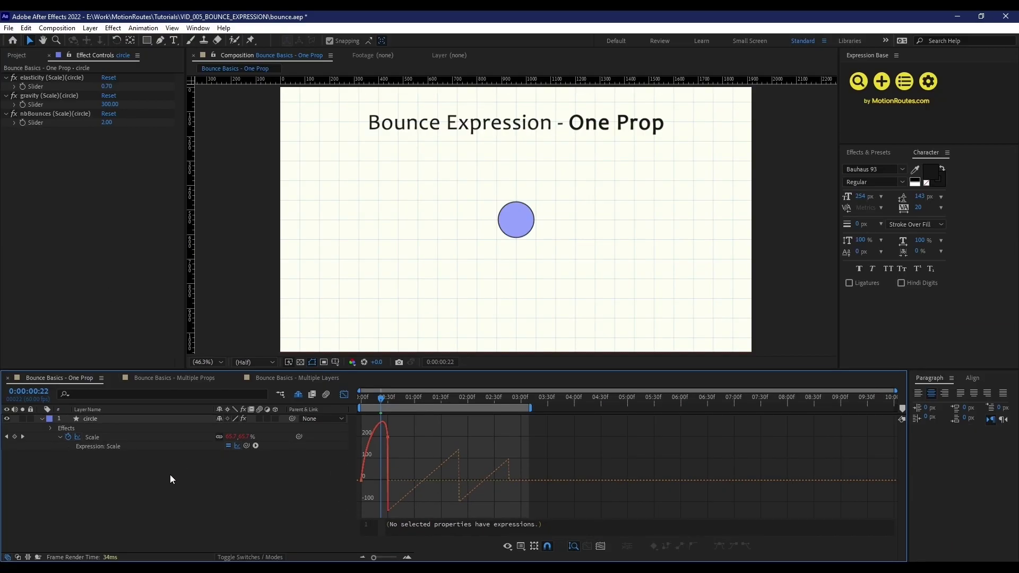
key("space")
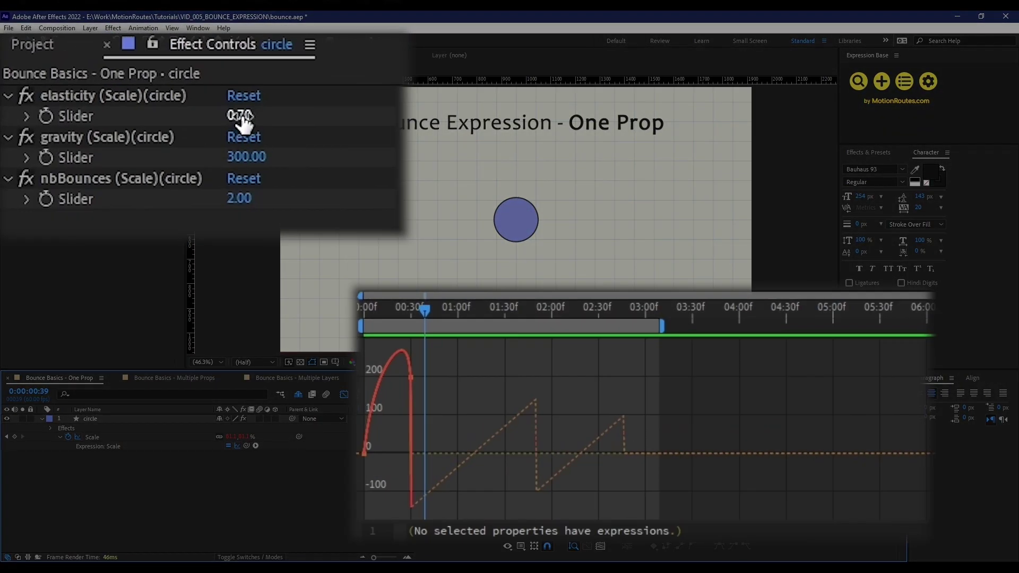
Try elasticity values of 0.8 and then 0.5, and preview the circle's bounce.
left_click(106, 86)
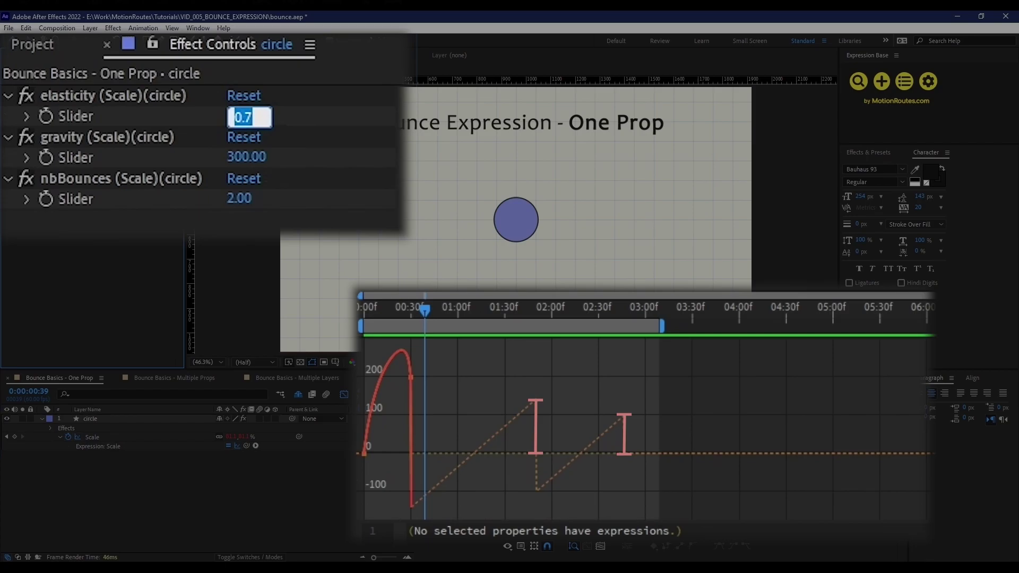
type("0.8")
key("Return")
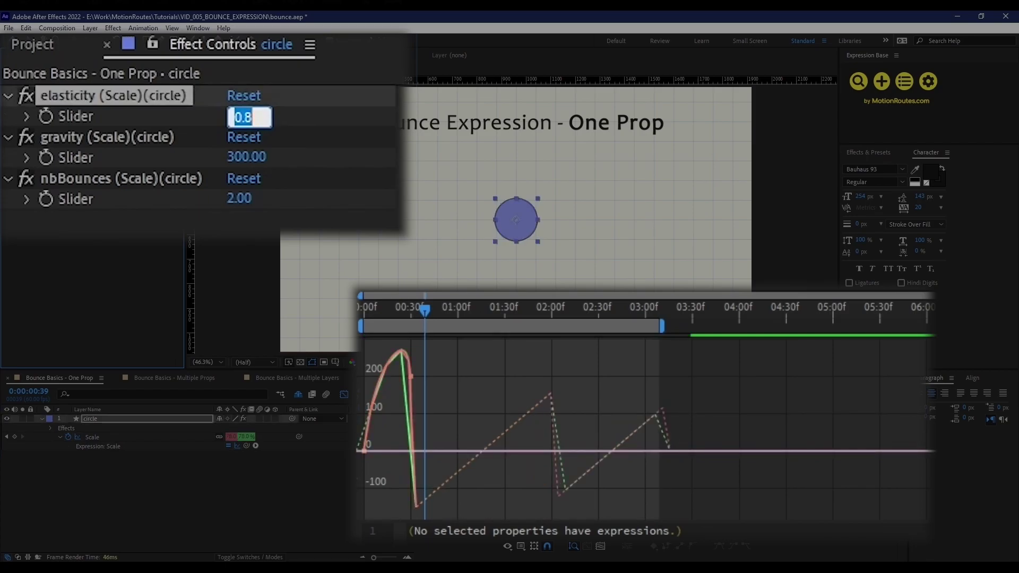
type("0.5")
key("Return")
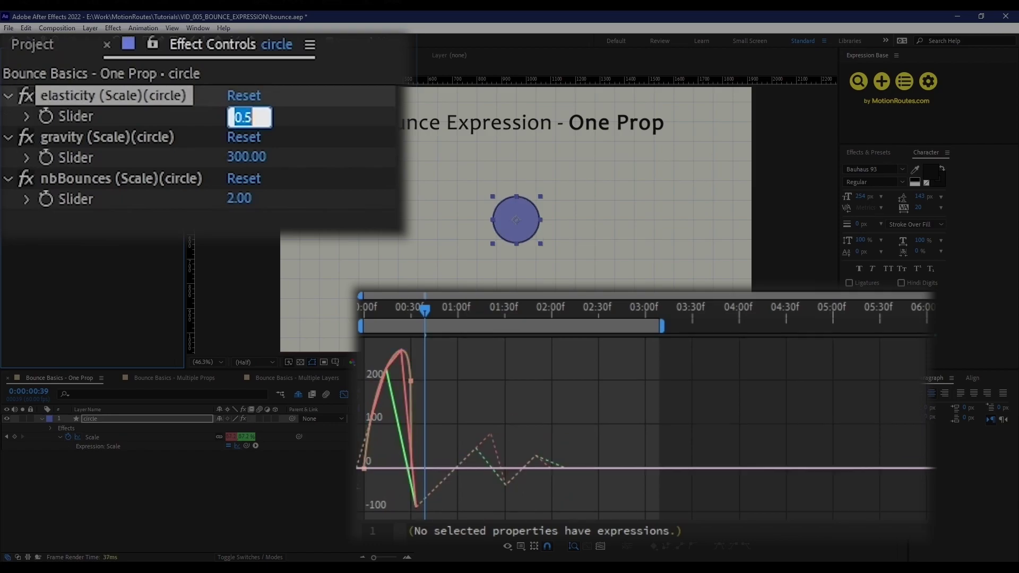
left_click(135, 503)
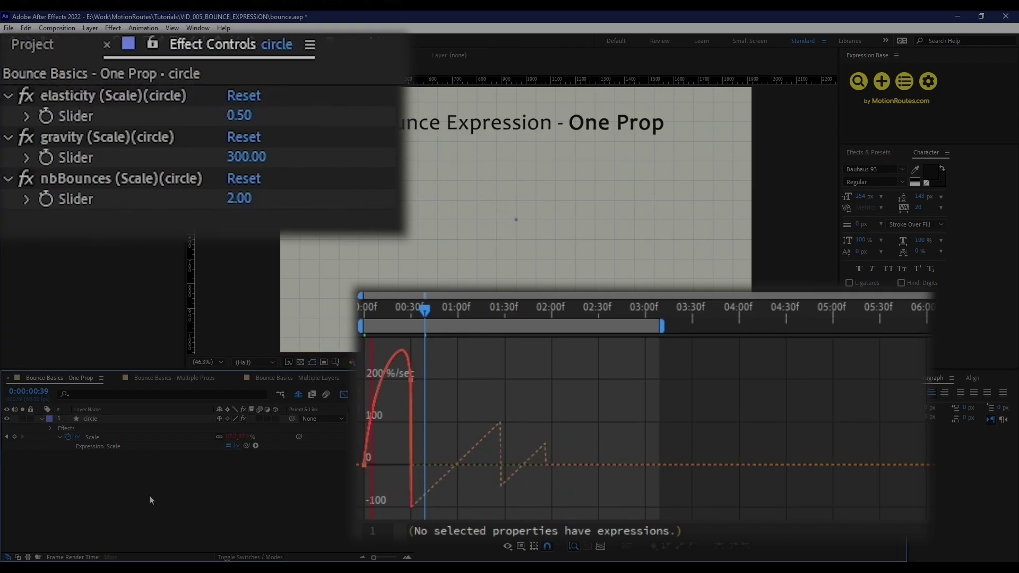
key("space")
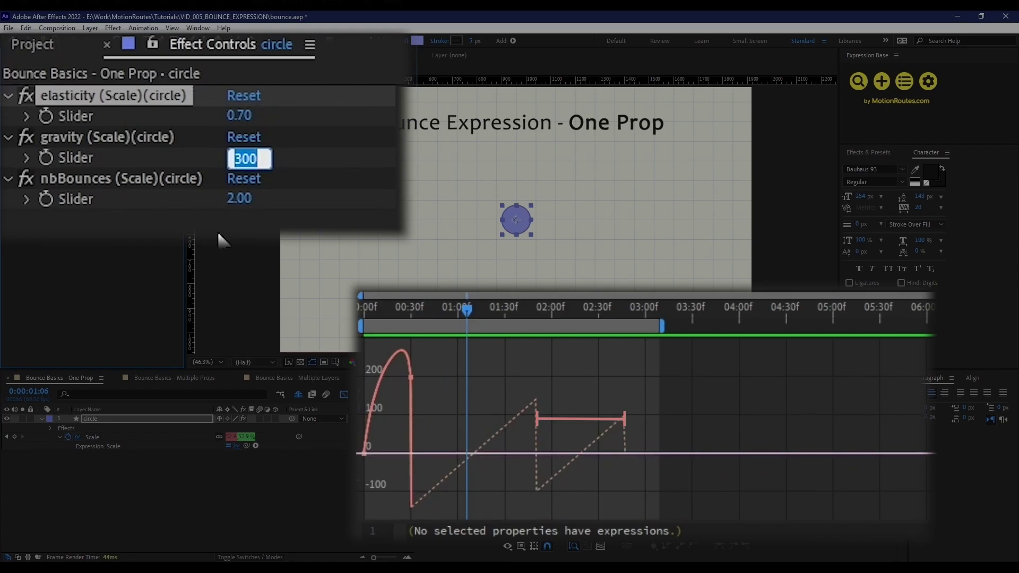
Nudge the gravity up to 330, then set it to 500 and finally 1000.
key("shift+Up")
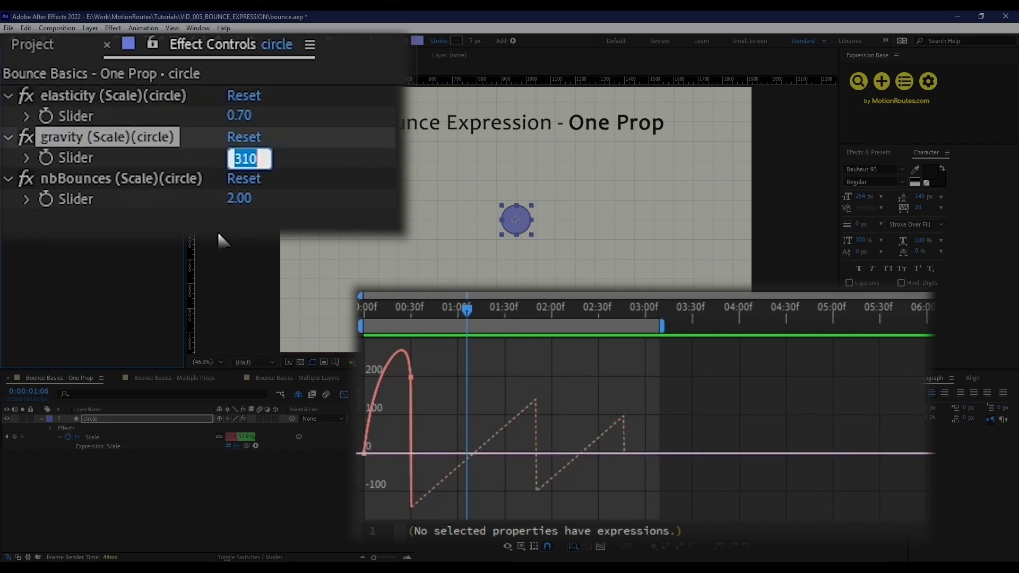
key("shift+Up")
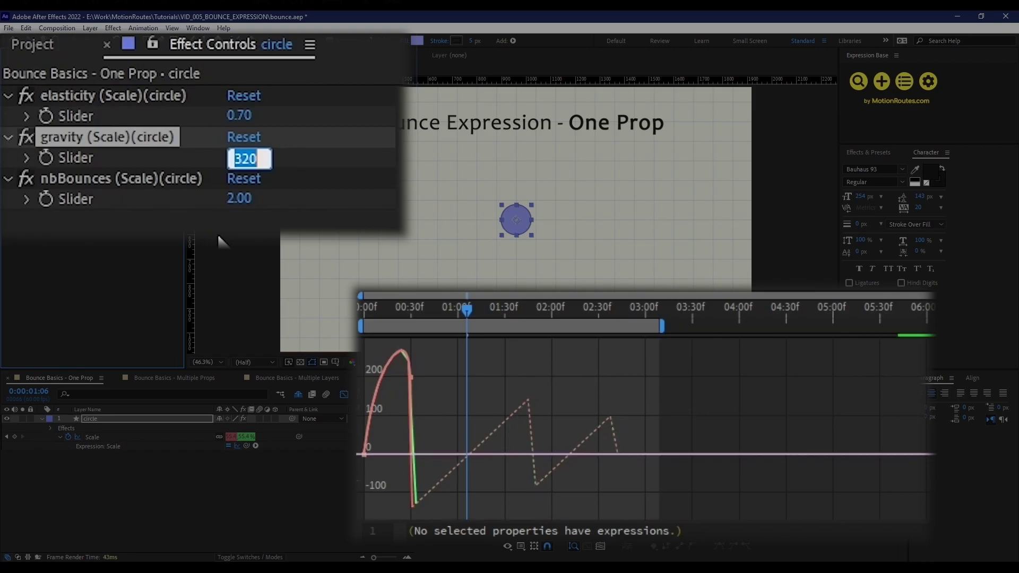
key("shift+Up")
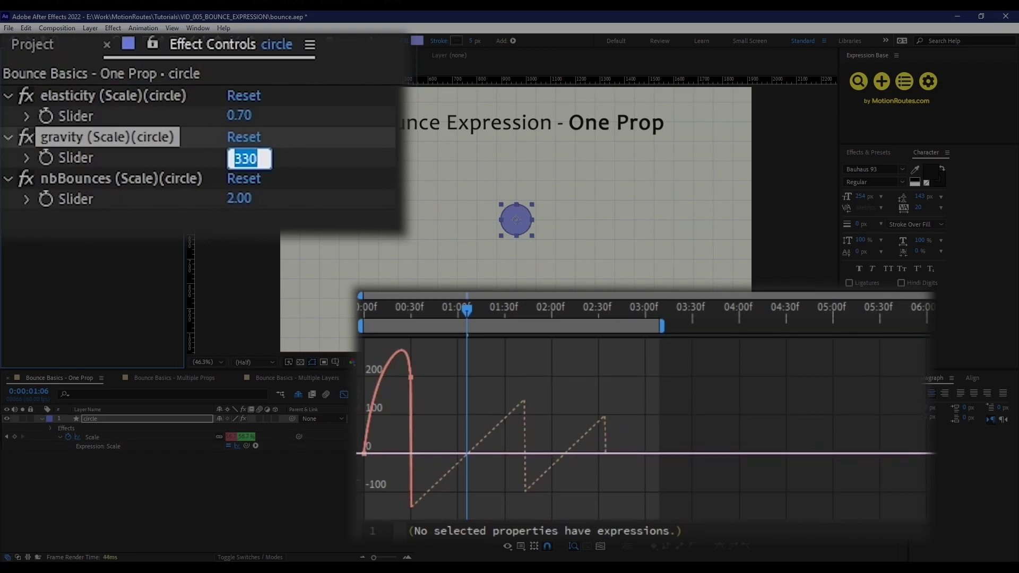
type("500")
key("Return")
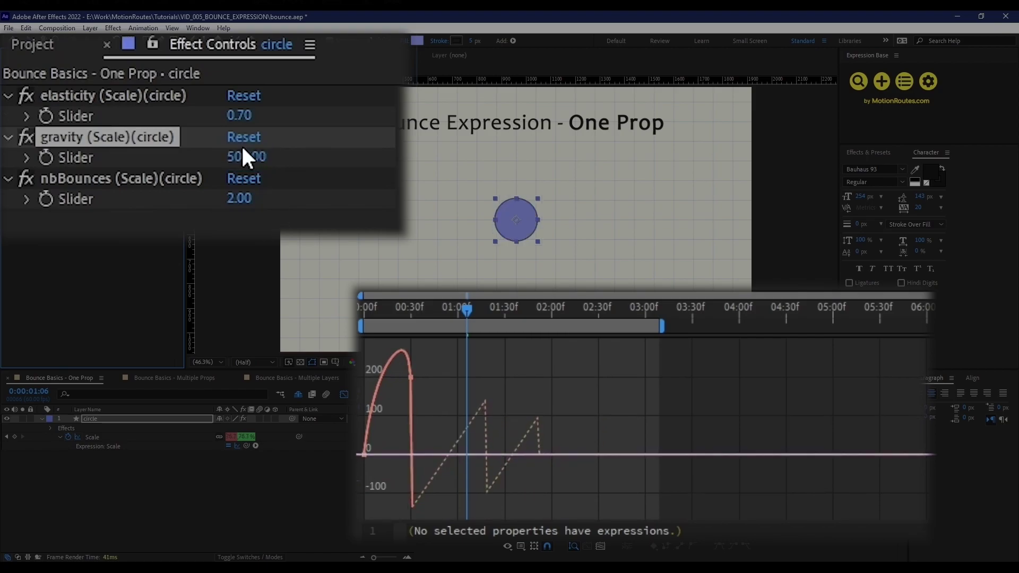
left_click(244, 159)
type("1000")
key("Return")
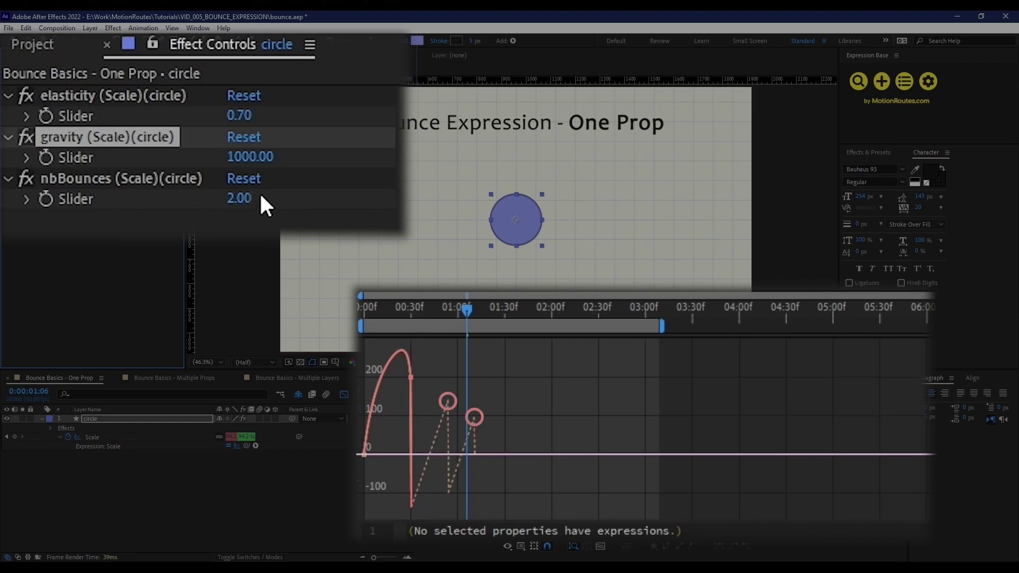
Set nbBounces to 4 and deselect the circle layer.
left_click(242, 198)
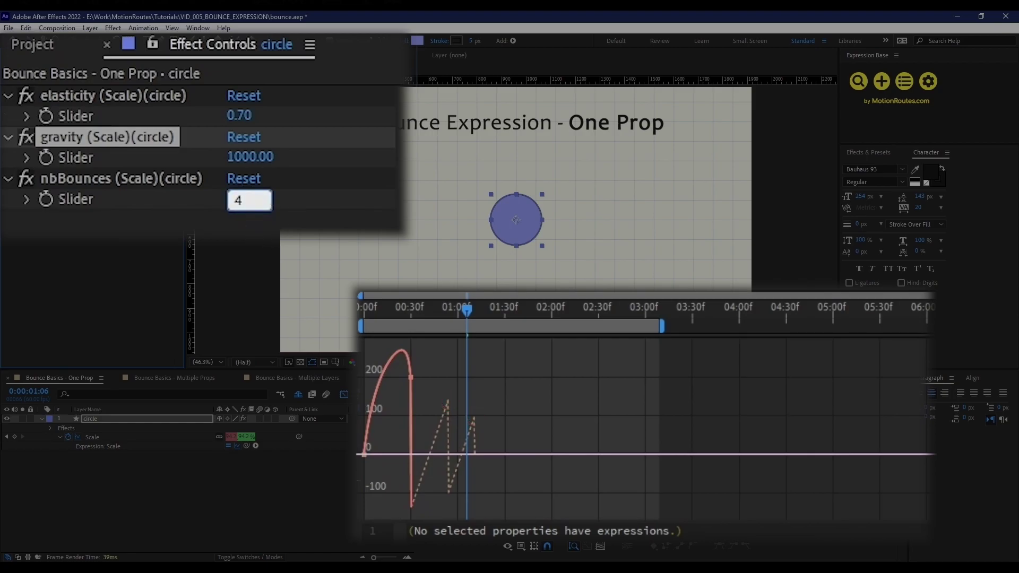
key("Return")
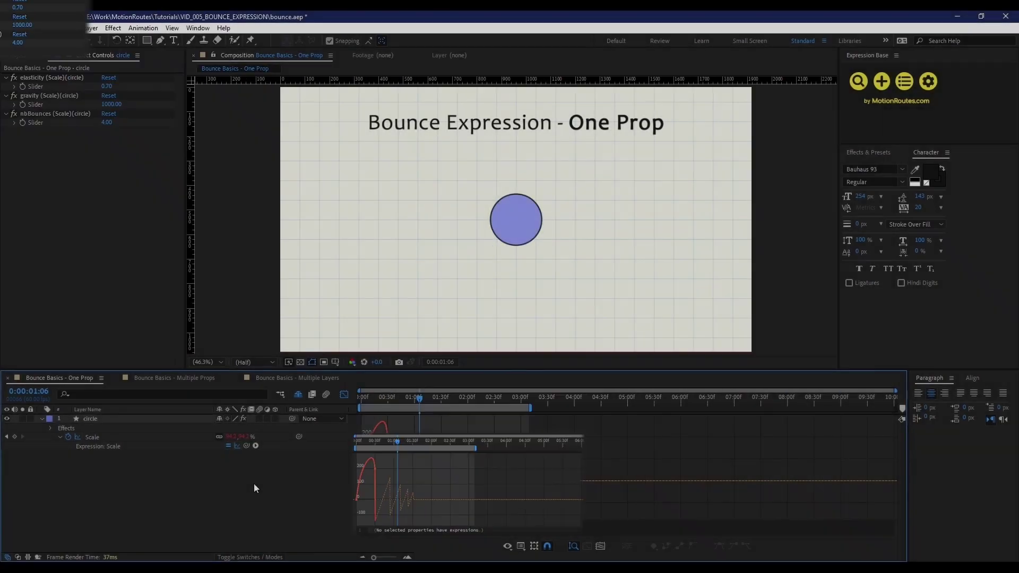
left_click(254, 480)
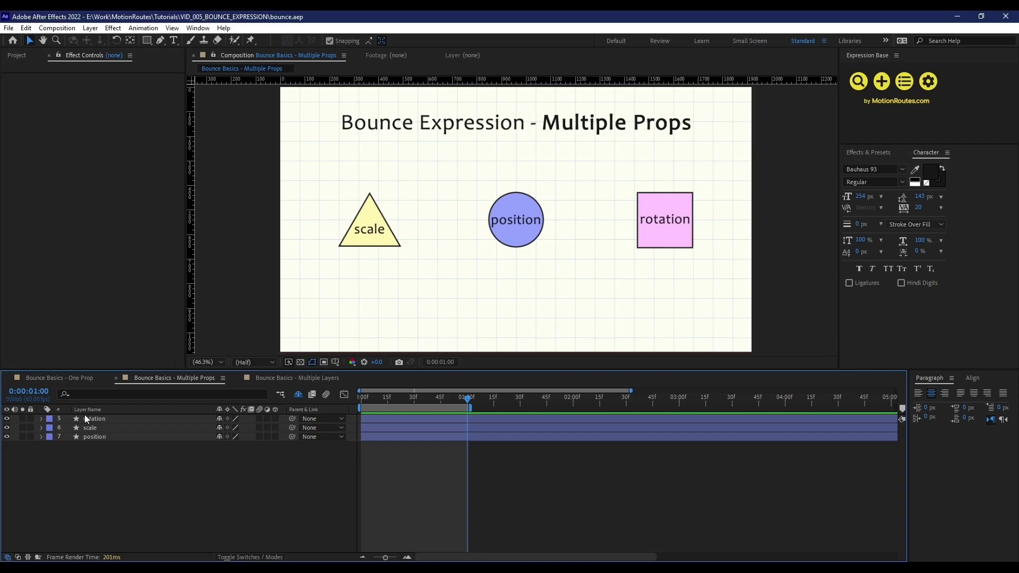
Show the keyframed properties of the rotation, scale and position layers with U and play them.
left_click_drag(84, 415, 111, 477)
key("u")
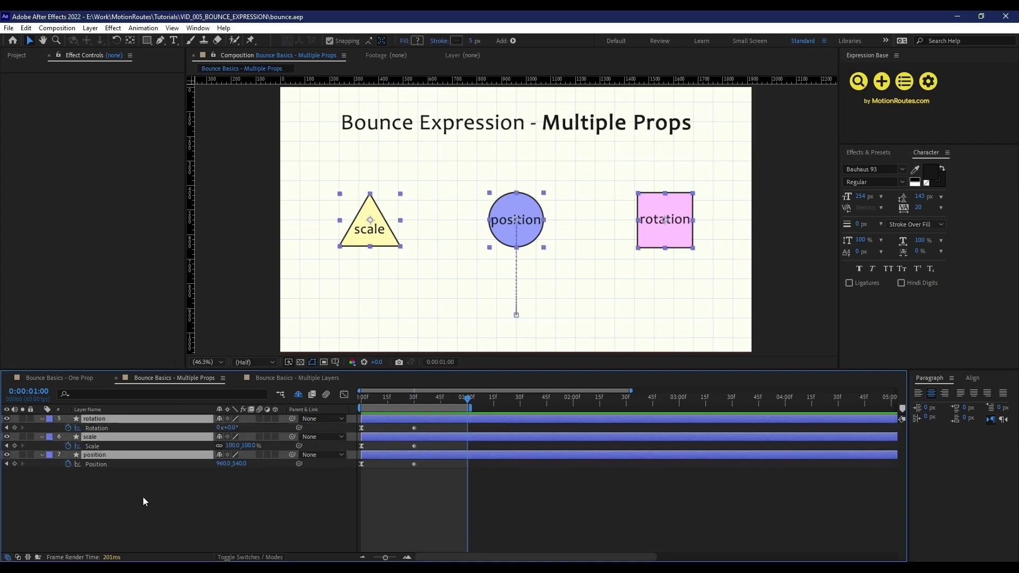
left_click(143, 496)
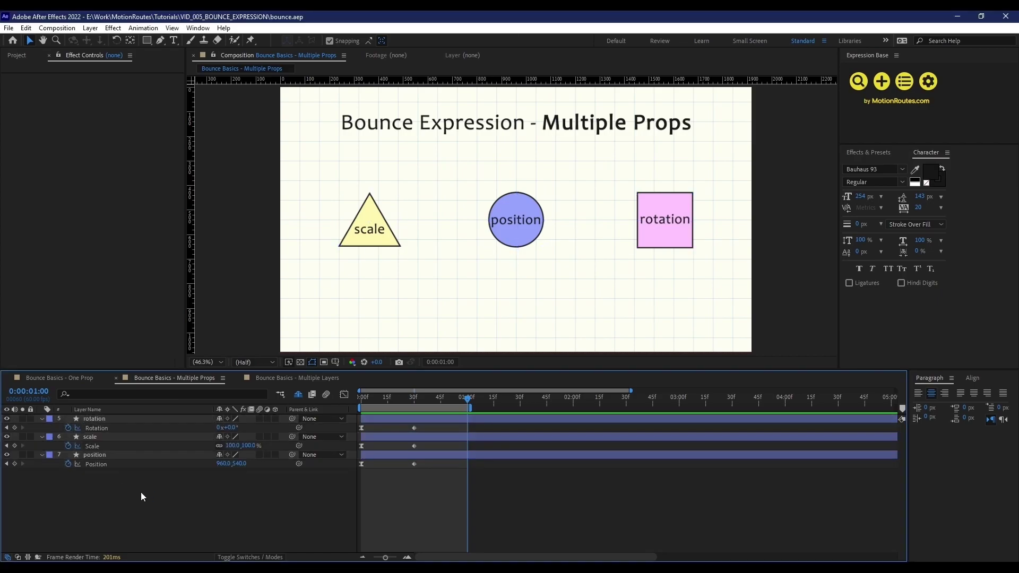
key("space")
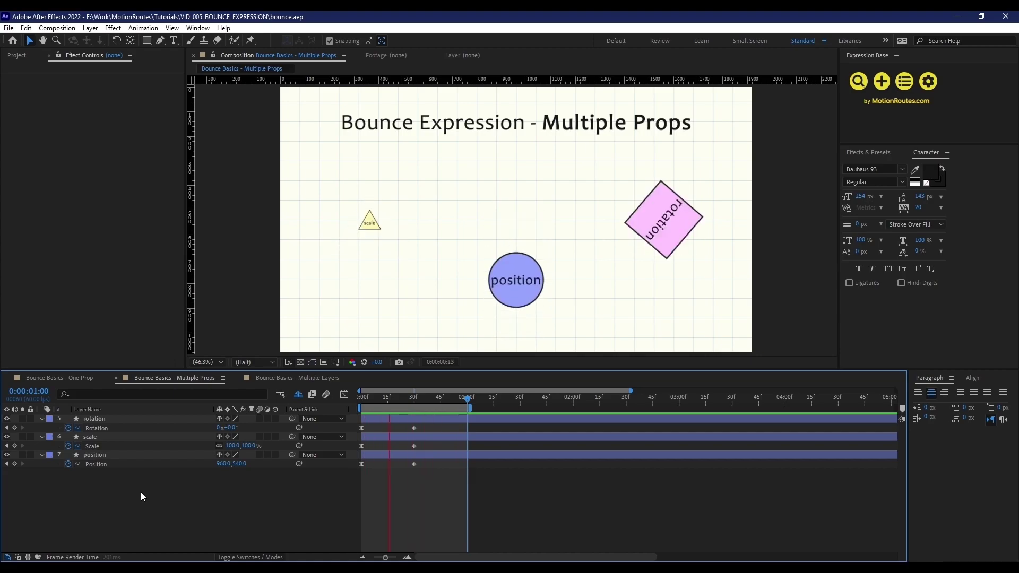
At frame 22, apply Bounce with Single Layer Control to all three shape layers.
left_click(399, 394)
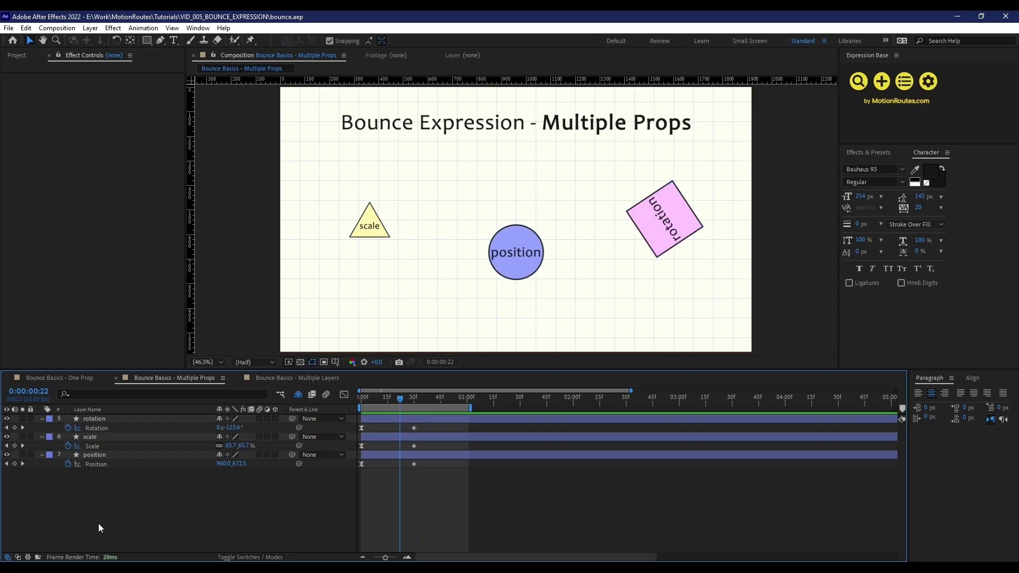
key("ctrl+a")
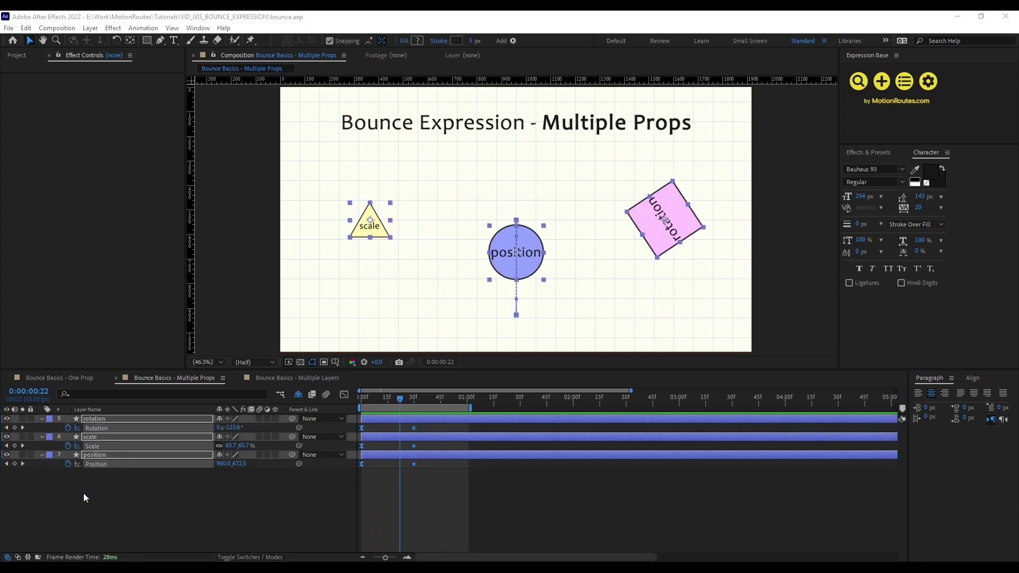
left_click(469, 307)
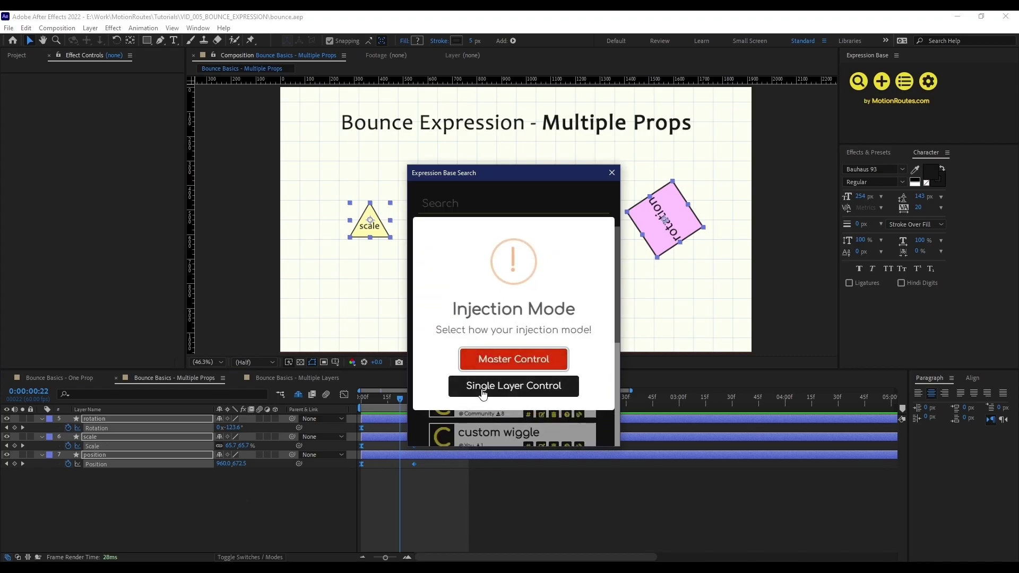
left_click(483, 387)
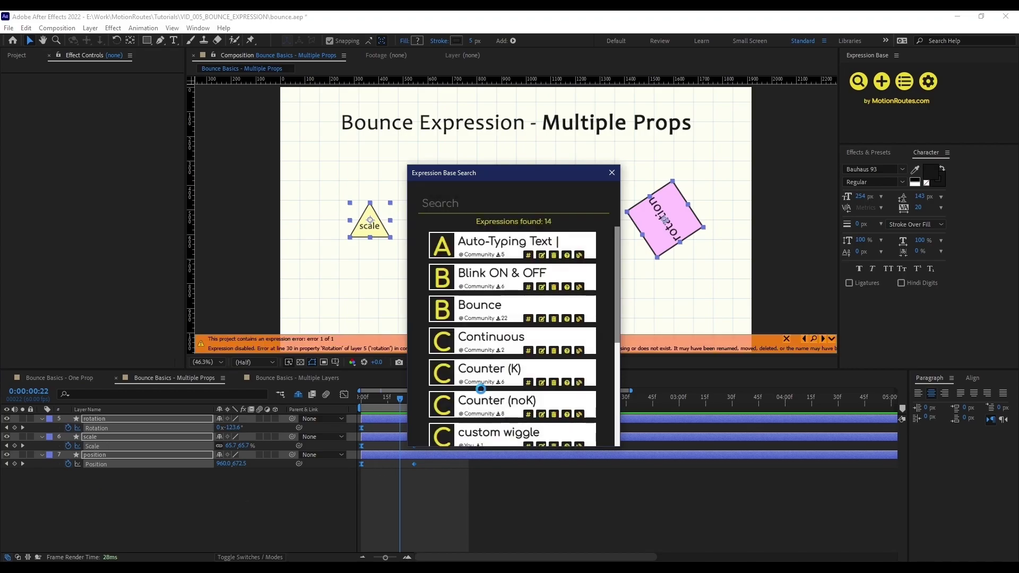
left_click(611, 172)
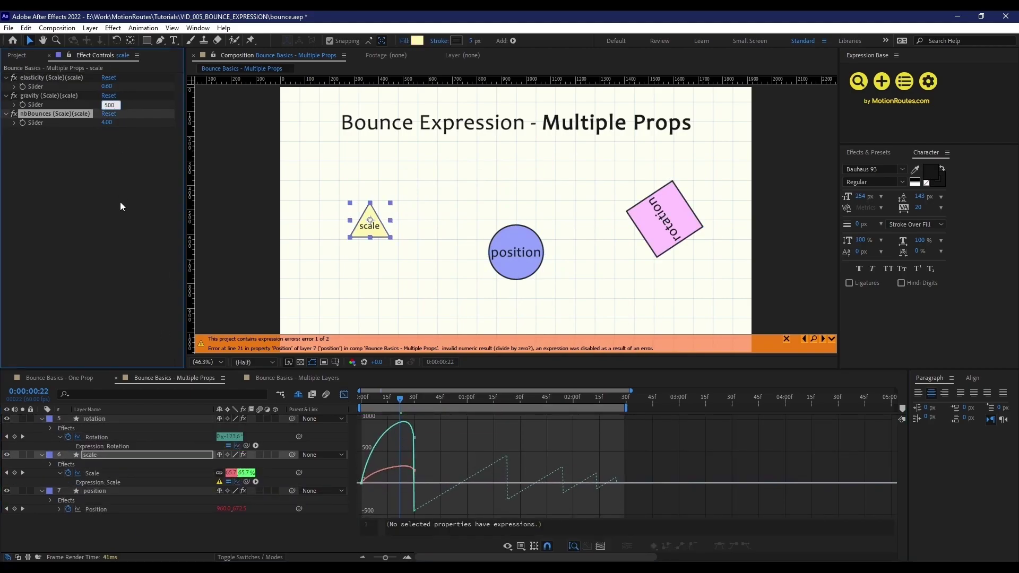
Preview the bouncing shapes, then inspect the rotation layer's bounce settings at frame 40.
key("space")
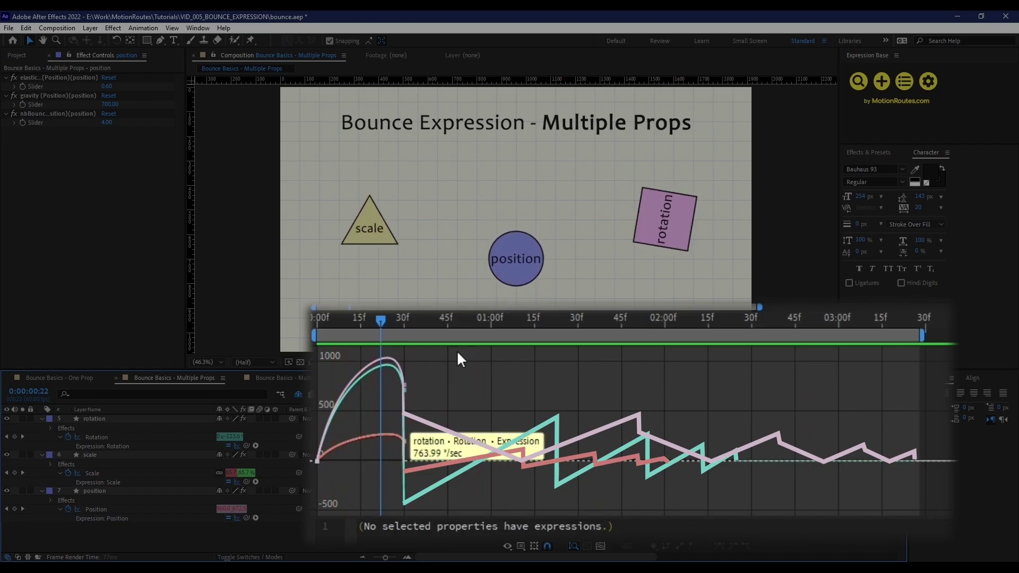
left_click(432, 322)
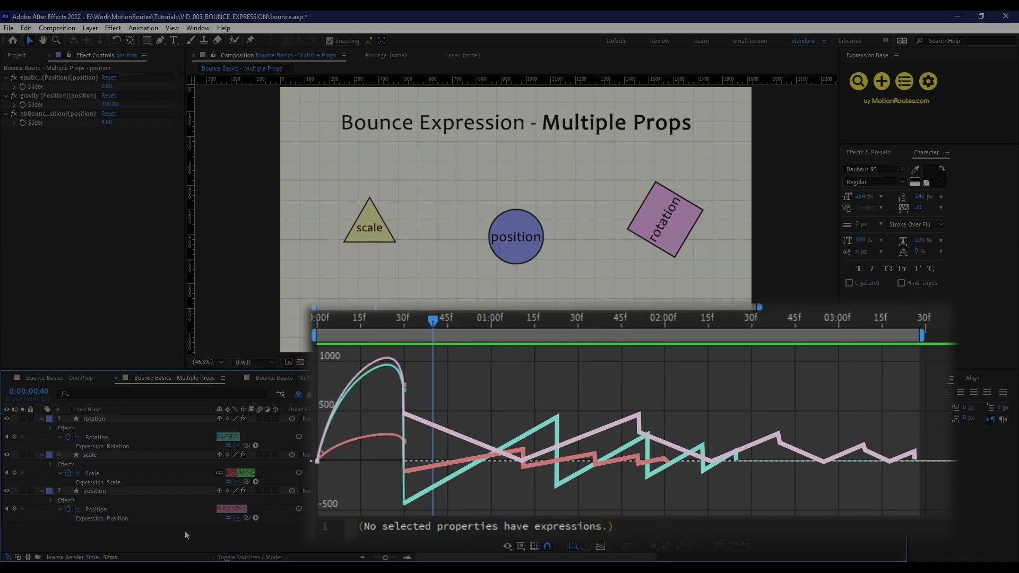
left_click(112, 418)
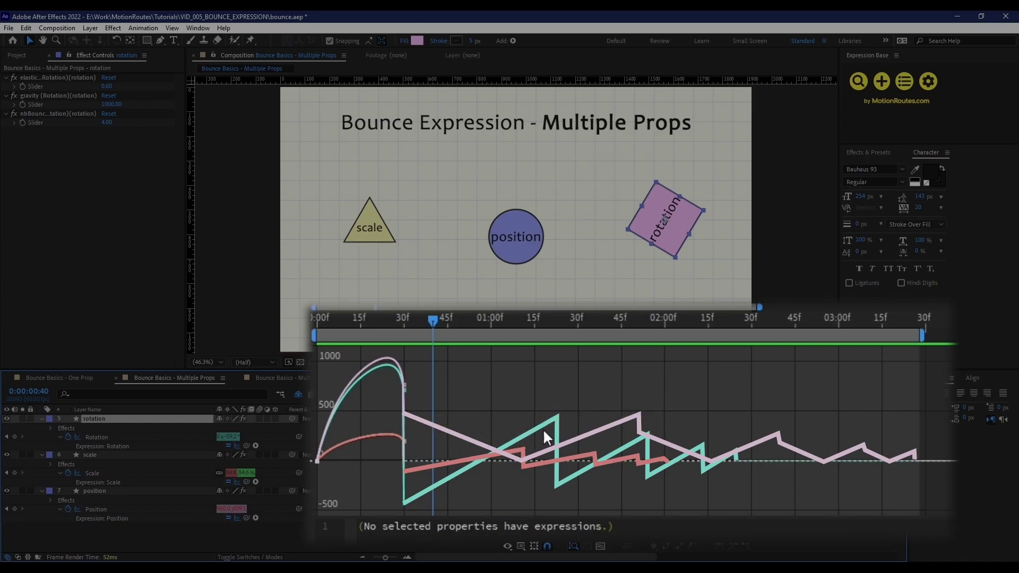
mouse_move(561, 423)
Set the rotation shape's bounce gravity to 870 and remove the position curve from the graph.
left_click(107, 104)
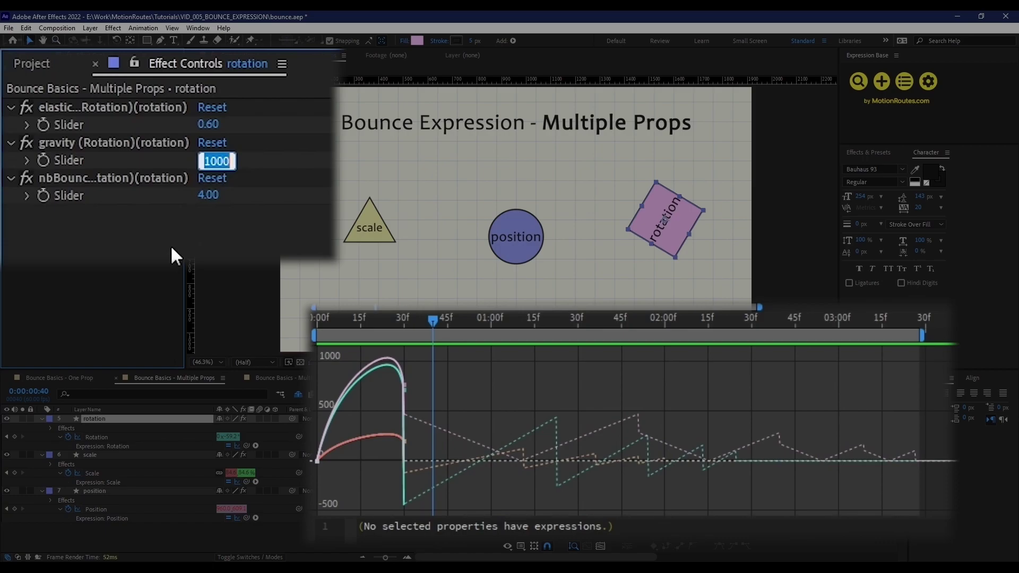
type("870")
key("Return")
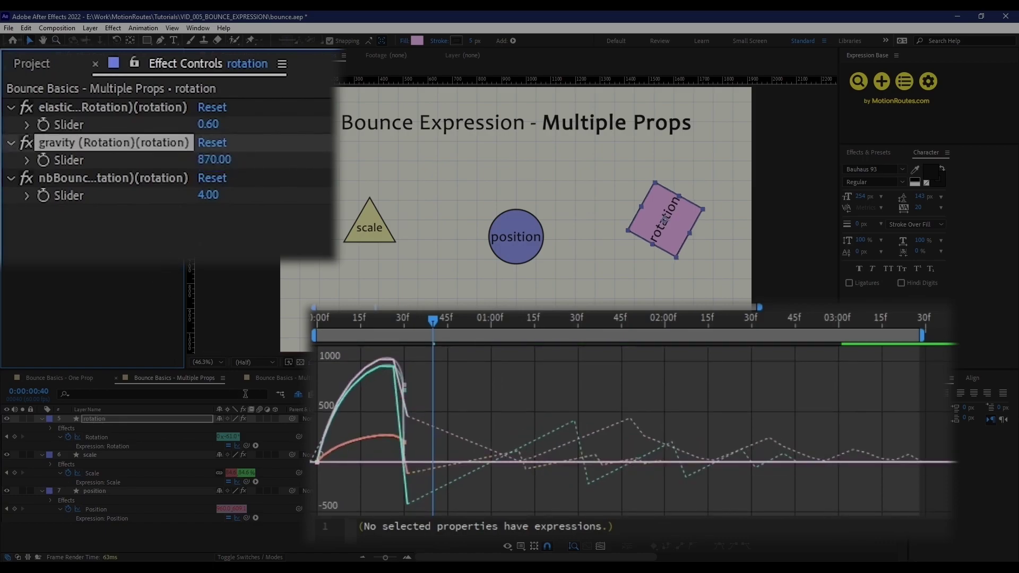
left_click(81, 511, "ctrl")
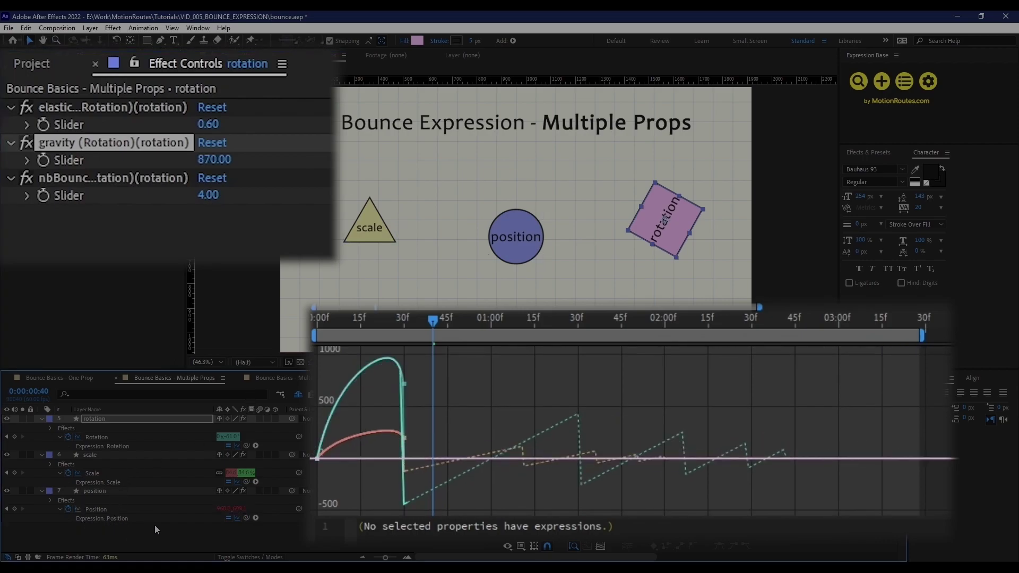
left_click(137, 525)
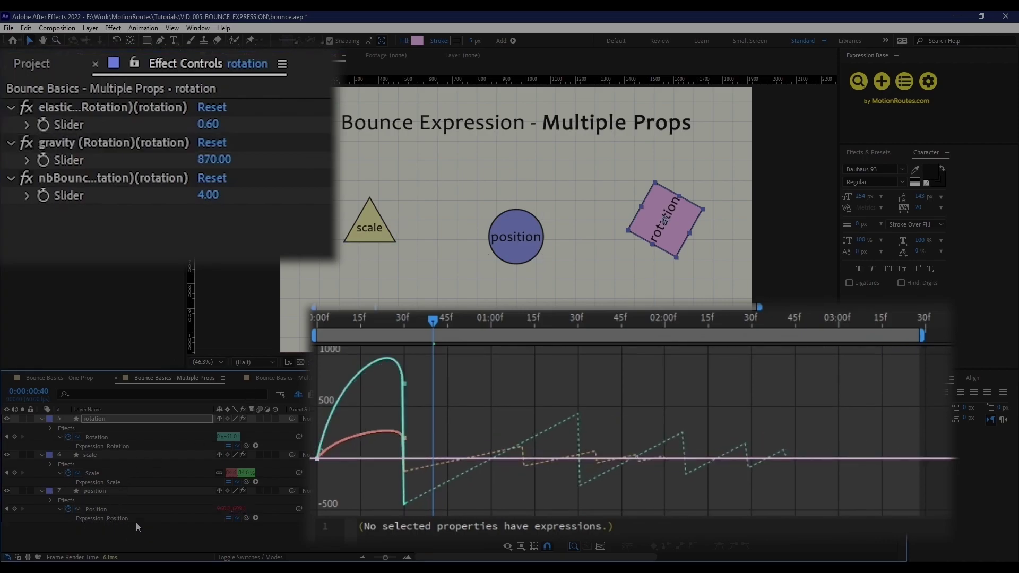
Lower the scale triangle's bounce gravity to 340.
left_click(100, 454)
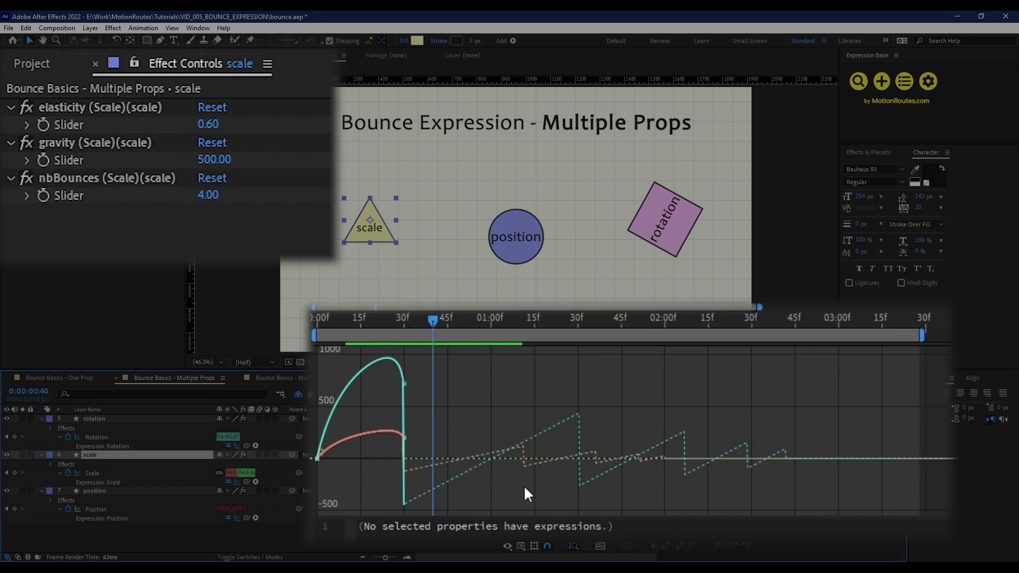
left_click(208, 159)
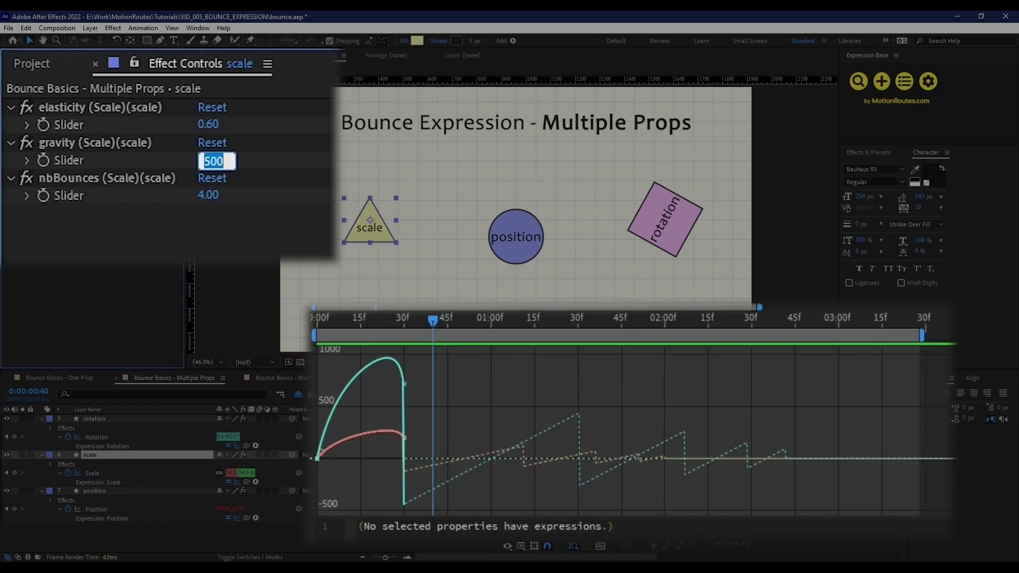
key("shift+Down")
key("shift+Down")
key("shift+Down")
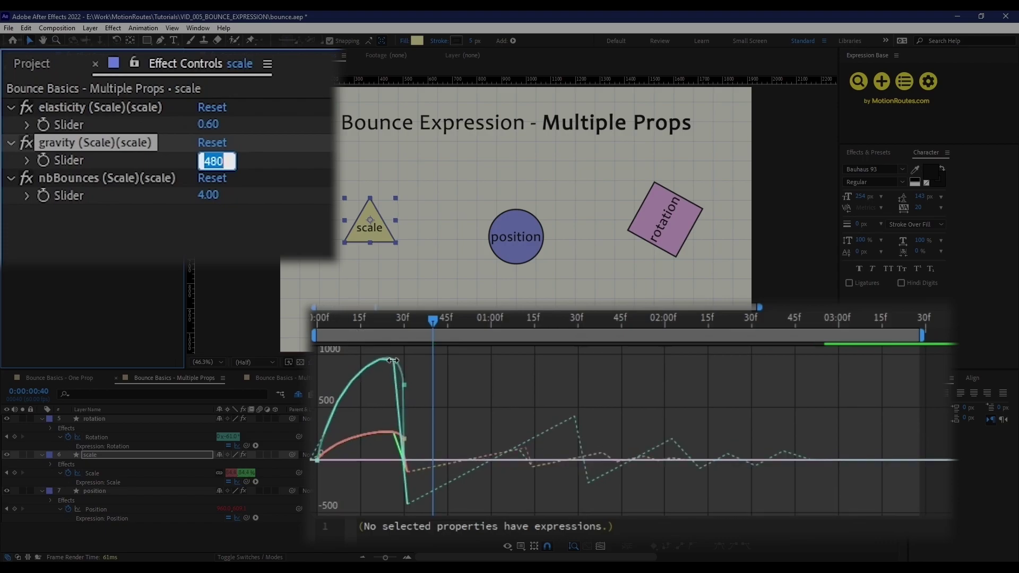
key("shift+Down")
key("shift+Down")
key("shift+Down")
key("shift+Down")
key("shift+Down")
key("shift+Down")
key("shift+Down")
key("shift+Down")
key("shift+Down")
key("shift+Down")
key("shift+Down")
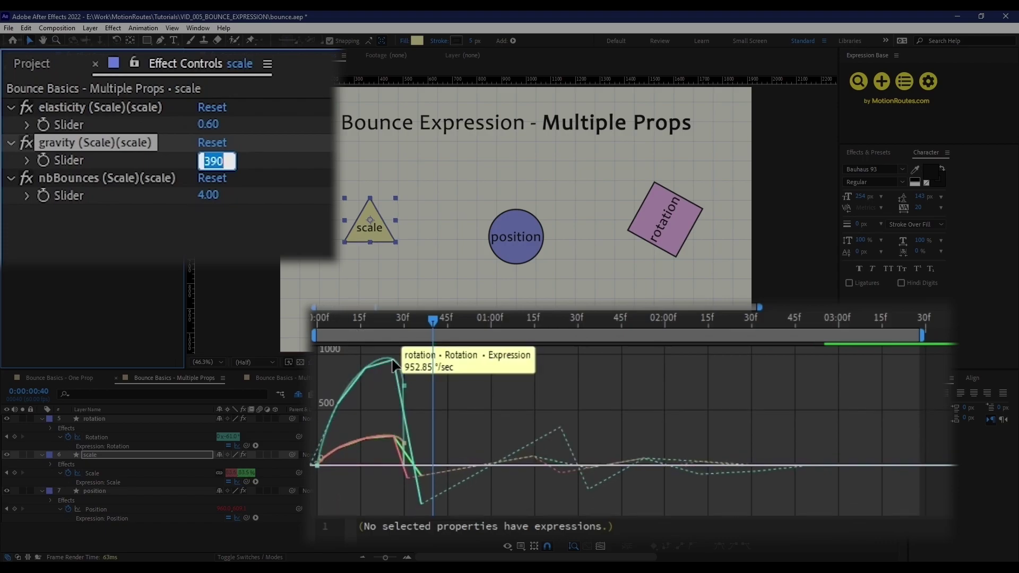
key("shift+Down")
key("shift+Down")
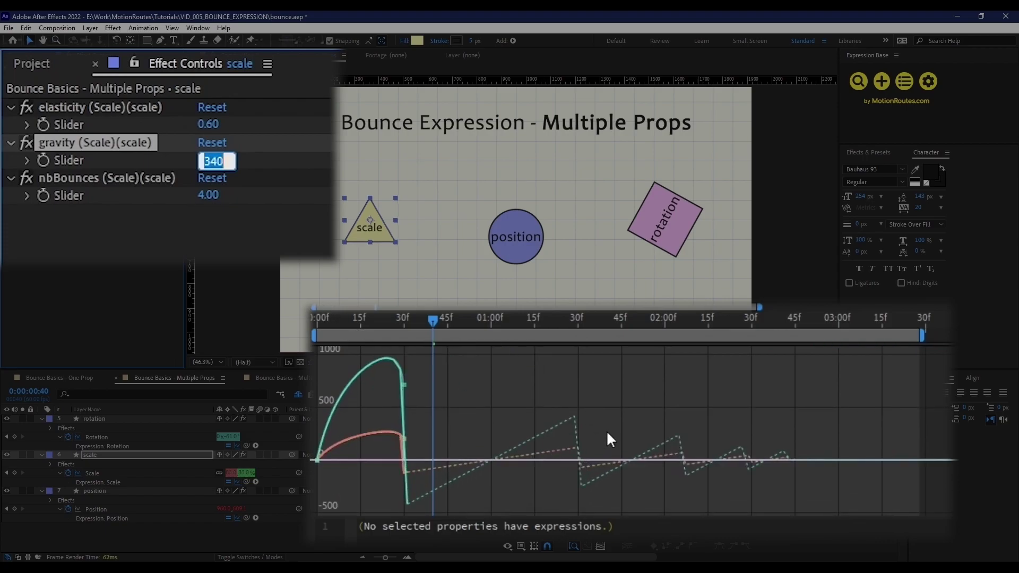
key("Return")
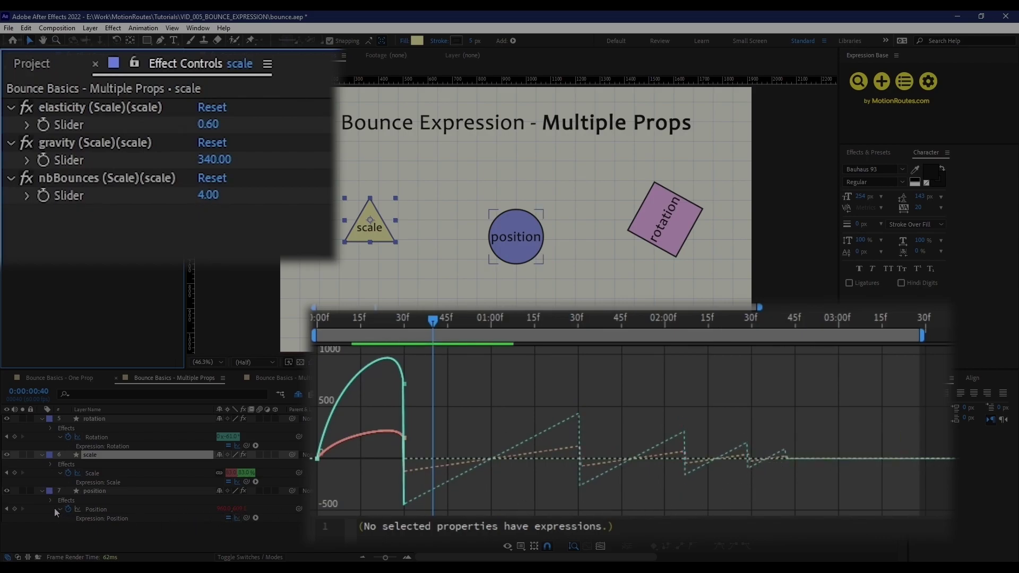
Add the position curve to the graph and raise the position circle's gravity to 940.
left_click(78, 510)
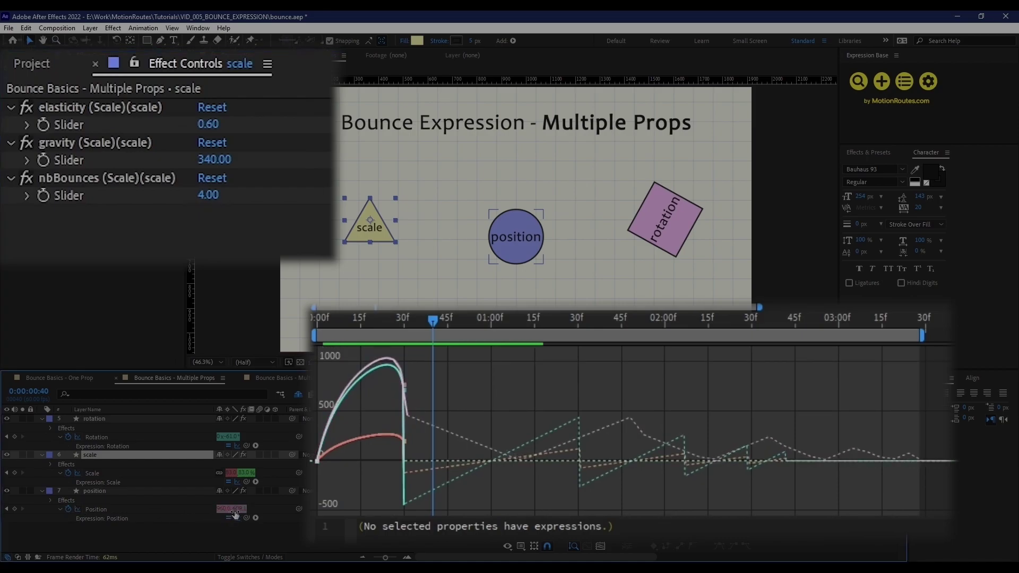
left_click(157, 492)
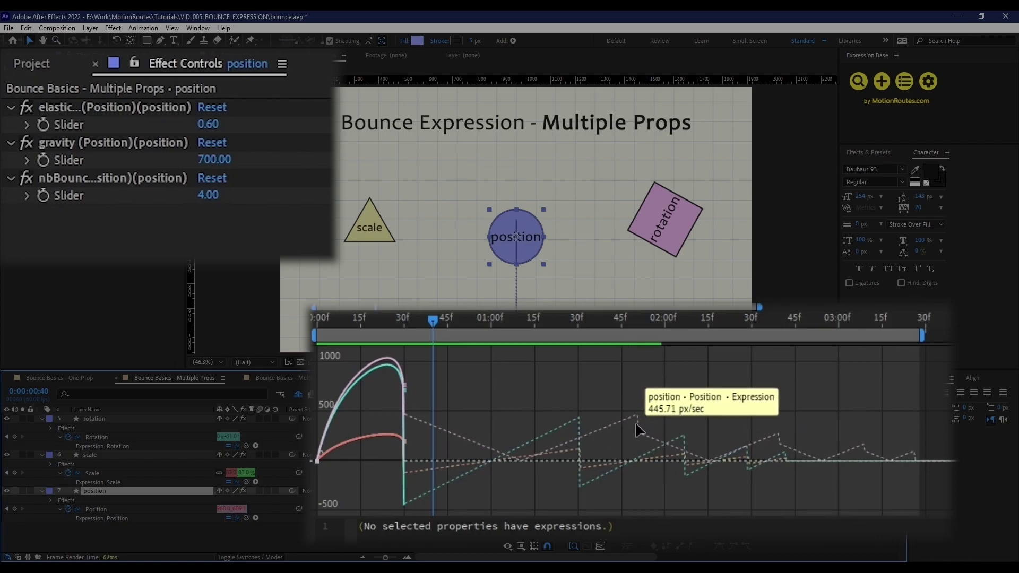
left_click(214, 160)
type("710")
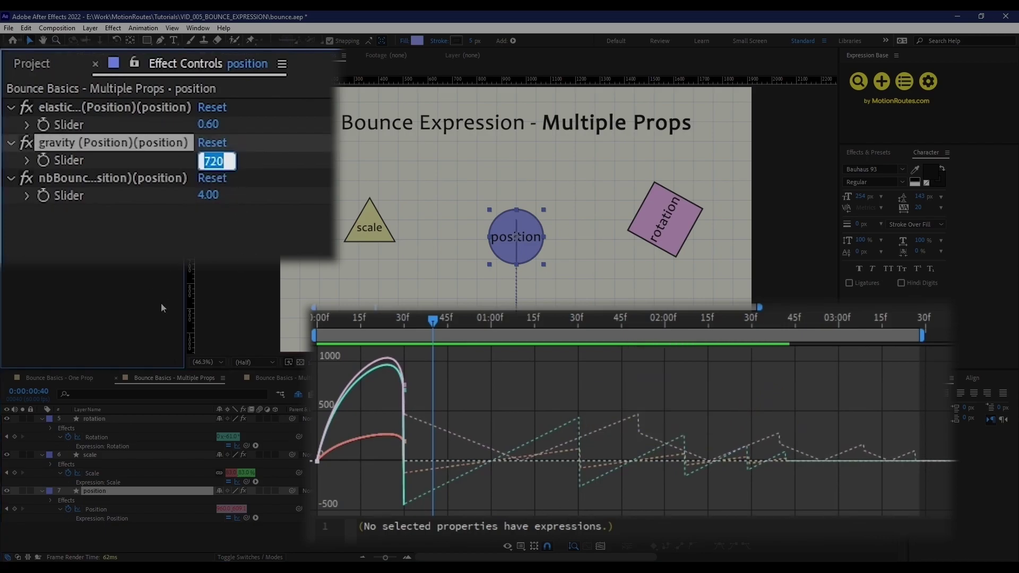
type("880")
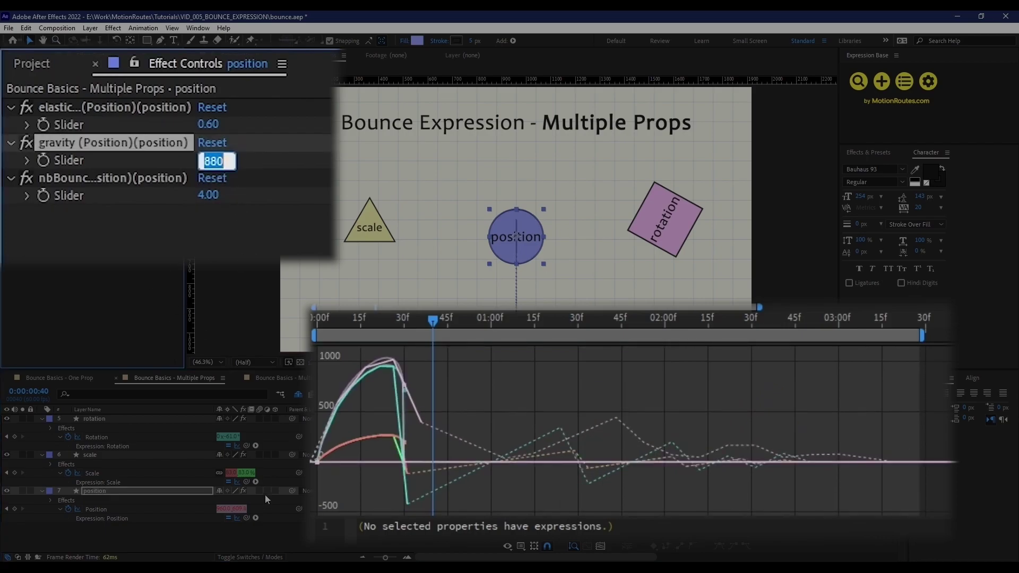
key("Return")
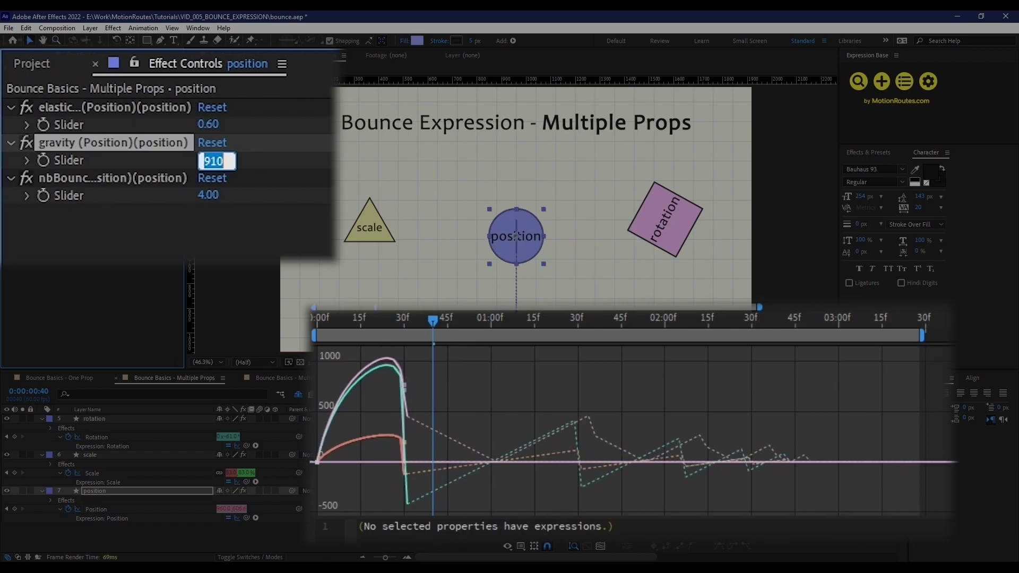
type("940")
left_click(289, 534)
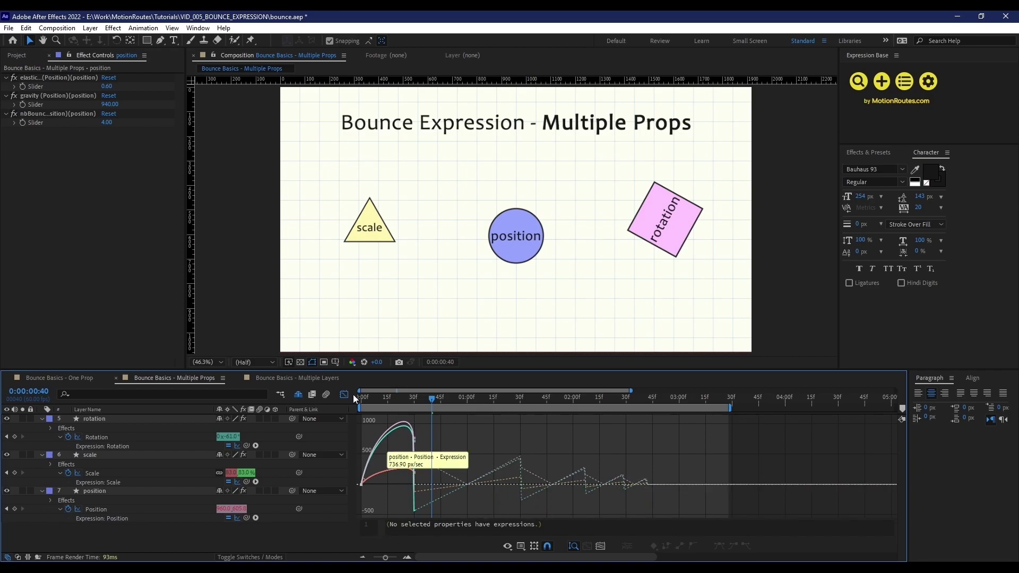
Deselect everything, return the timeline to layer bars, and preview the three shapes bouncing.
left_click(96, 456)
left_click(236, 523)
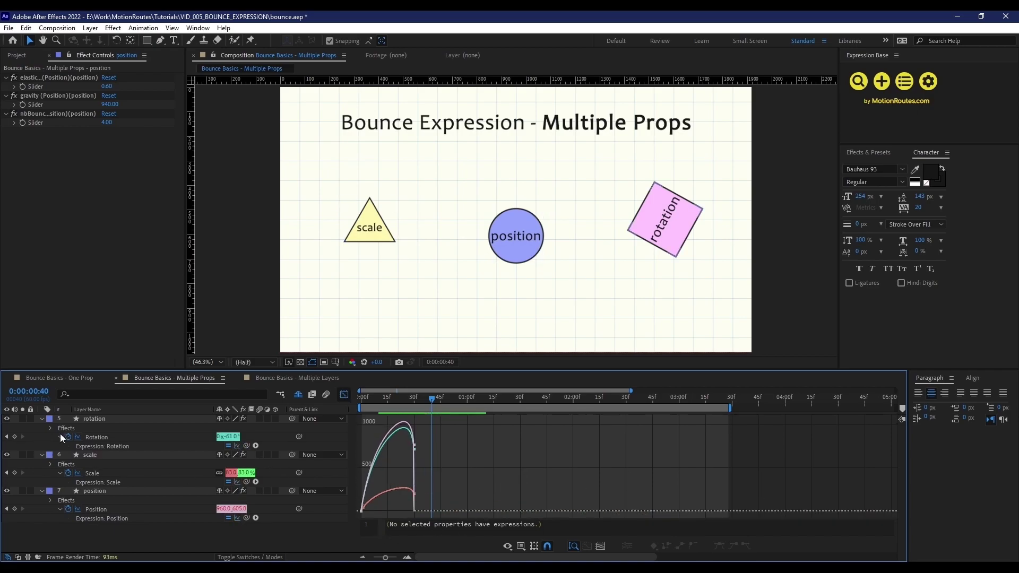
key("shift+F3")
key("space")
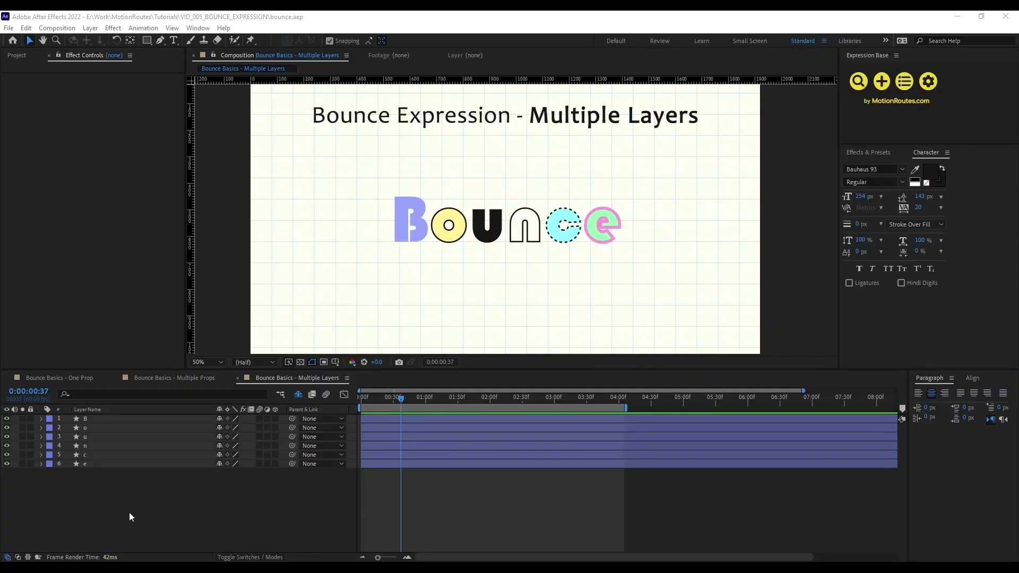
Keyframe all six letters' Position at frame 30, then lift them above the frame at frame 0.
left_click_drag(155, 506, 129, 422)
key("p")
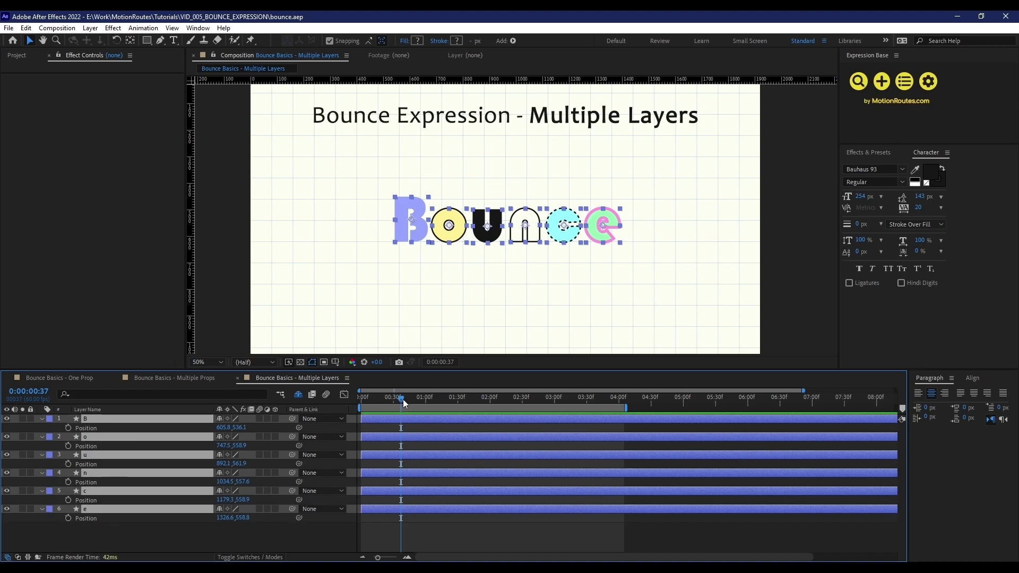
left_click_drag(397, 402, 394, 401)
left_click(68, 427)
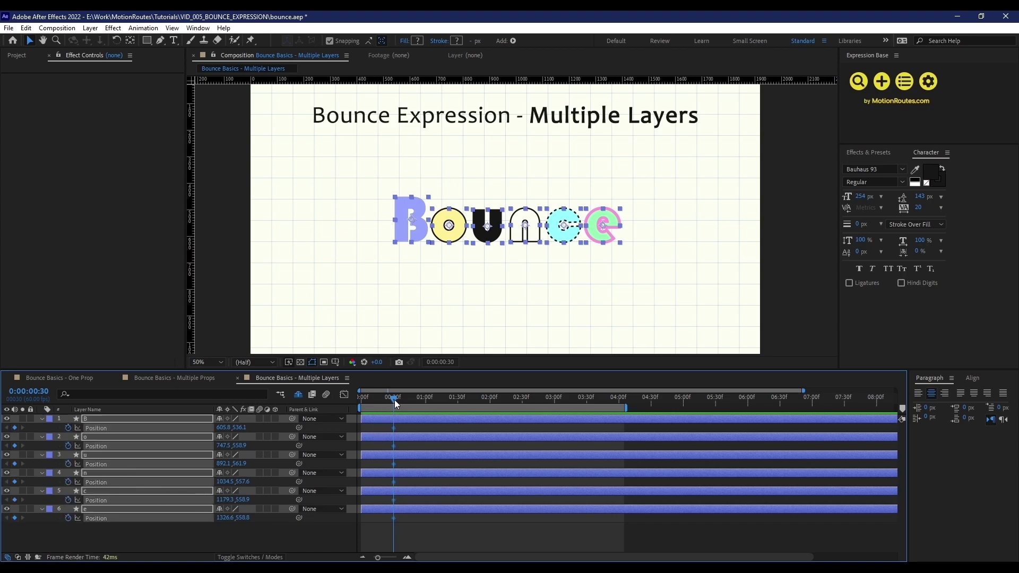
key("Home")
left_click_drag(238, 427, 204, 421)
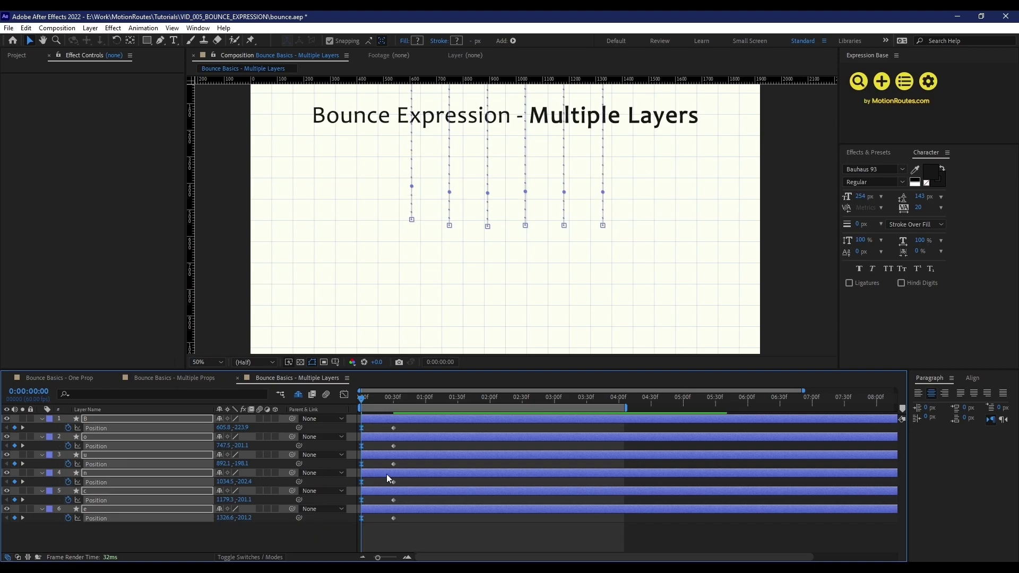
End the work area at about one second and preview the letters dropping in.
left_click(426, 399)
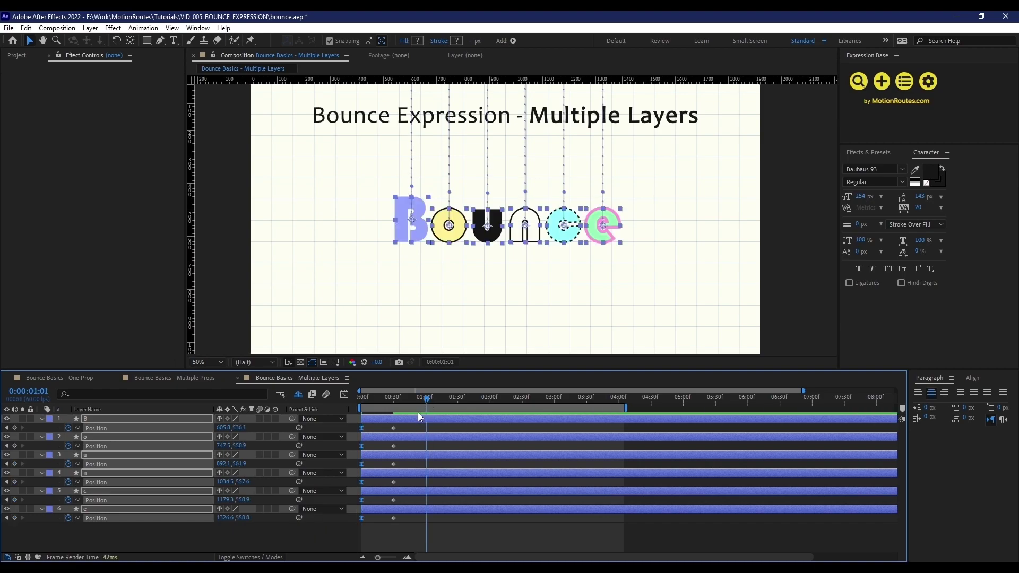
key("n")
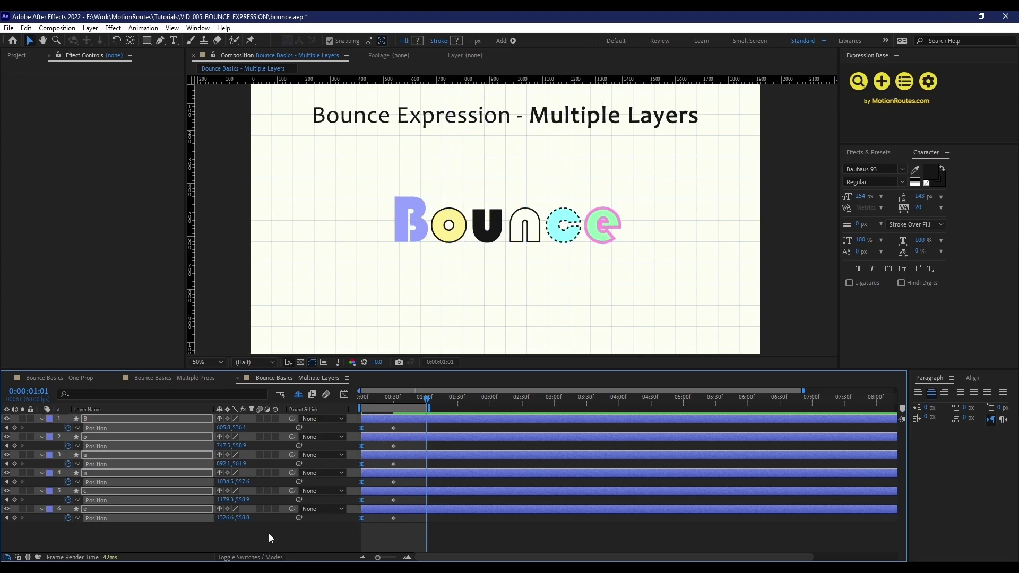
left_click(266, 537)
key("space")
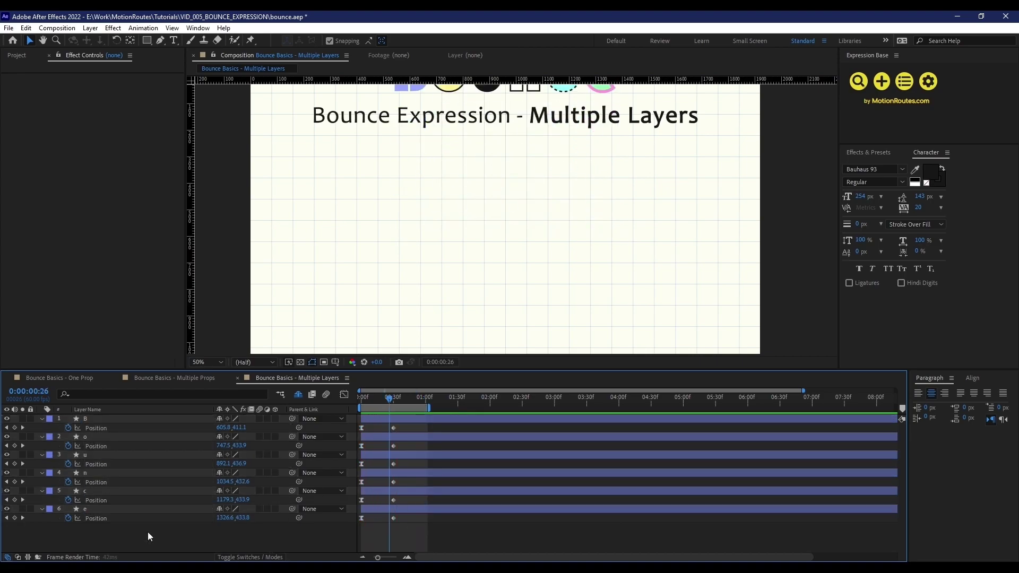
Apply the Expression Base Bounce to all six letters using a Master Control layer.
left_click_drag(124, 530, 126, 432)
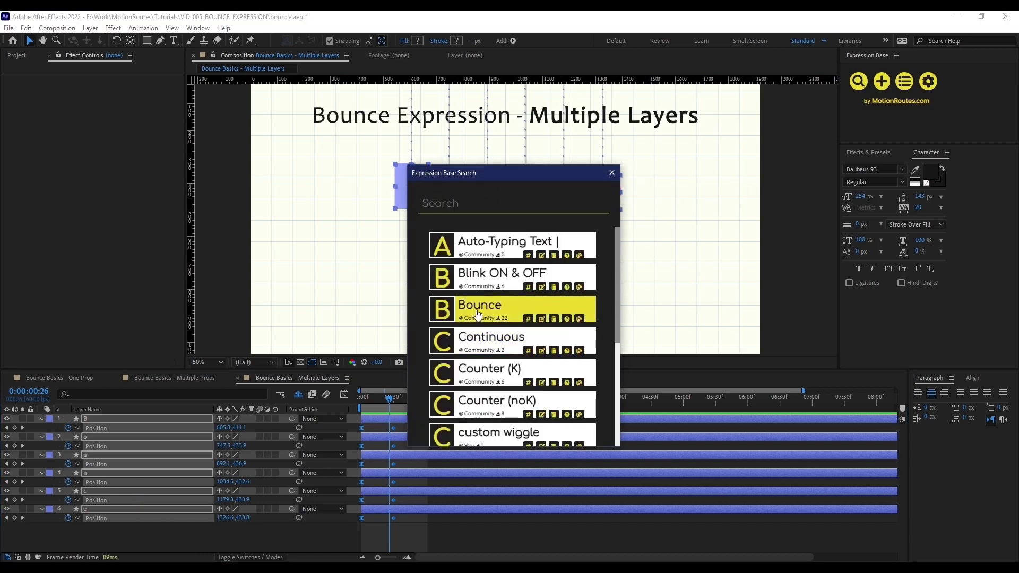
left_click(478, 314)
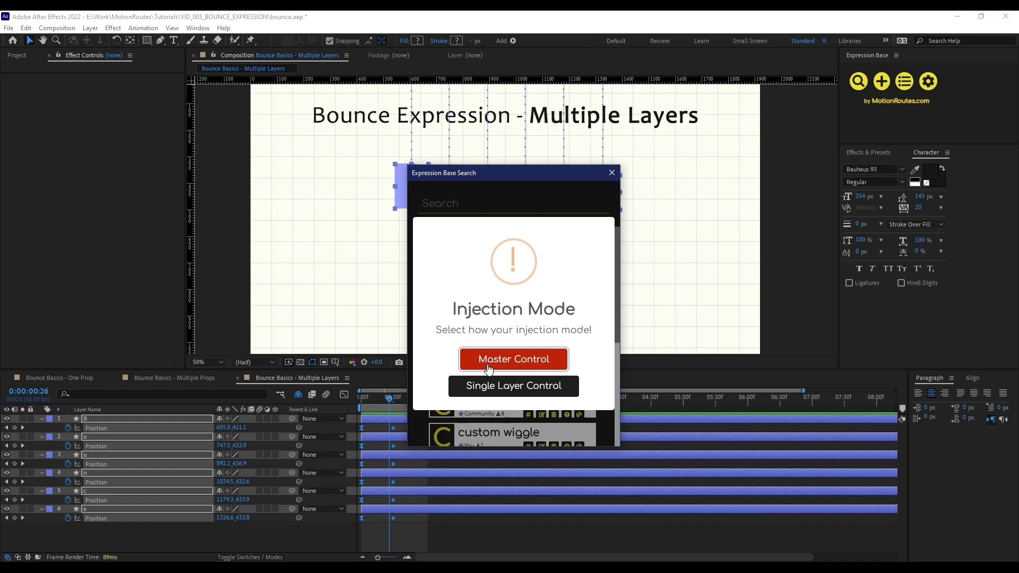
left_click(487, 367)
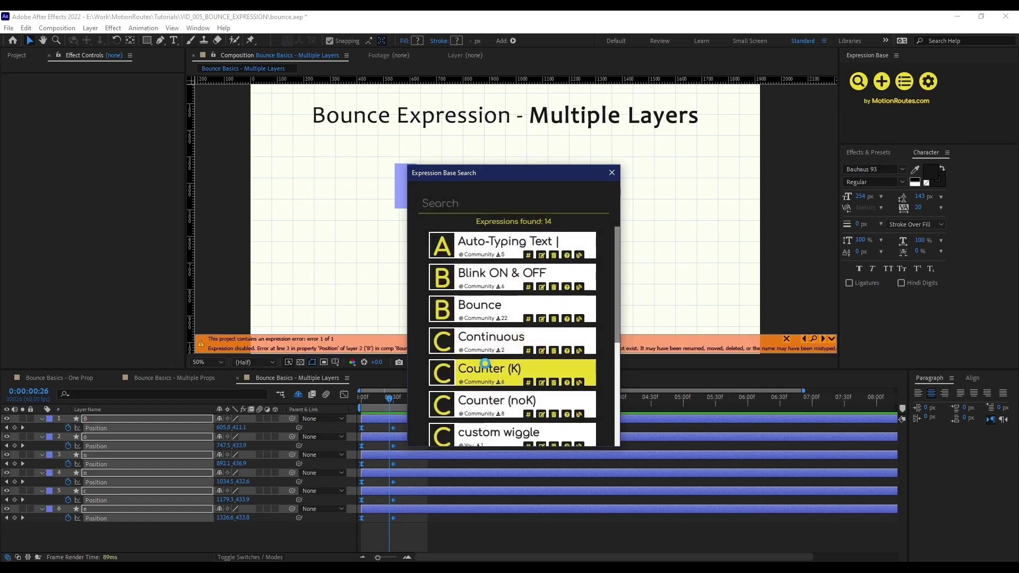
left_click(612, 173)
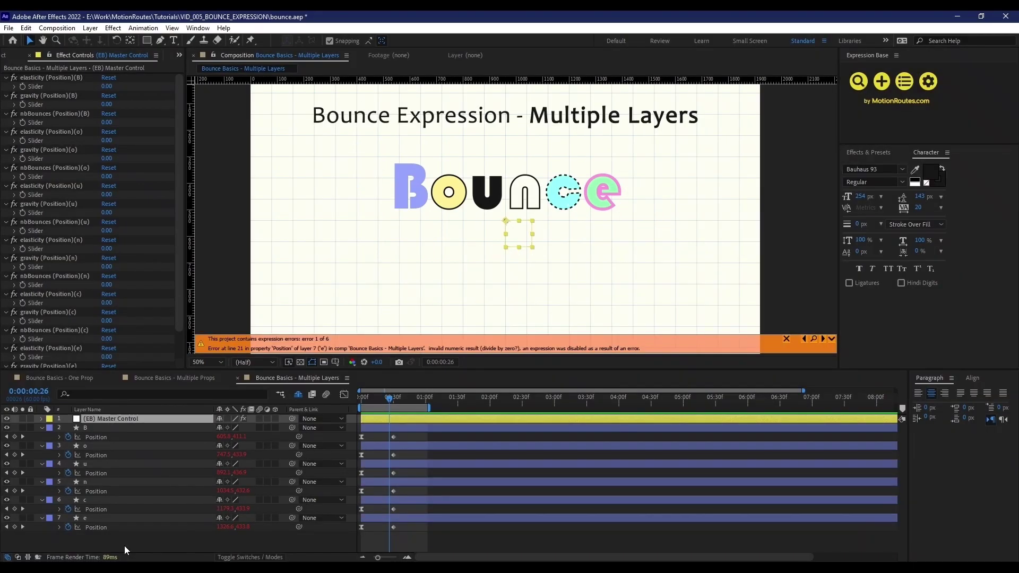
Enter per-letter elasticity, gravity and bounce counts, from B (0.55, 2500, 3) to e (0.55, 3000), then preview.
left_click(106, 86)
type("0.55\t2500\t3\t0.55\t1800\t4\t0.65\t2700\t3\t0.6\t2400\t3\t.7")
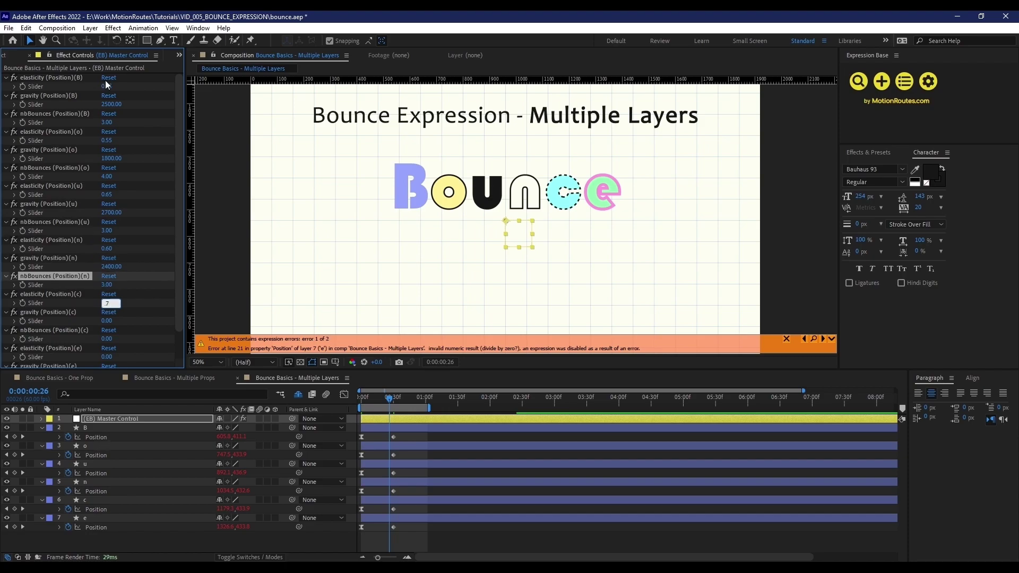
type("\t2100\t6\t0.55\t3000")
left_click(411, 511)
key("space")
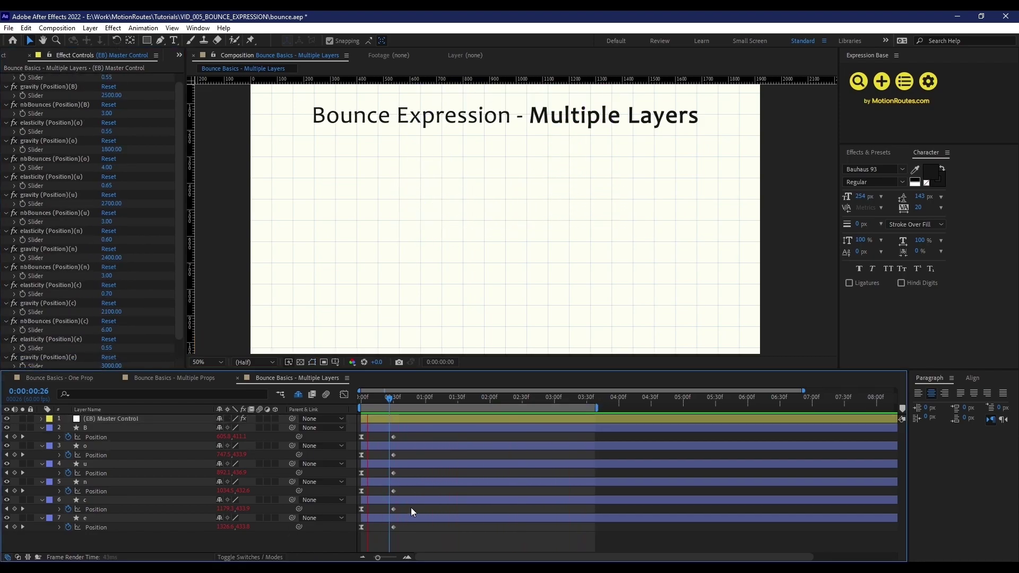